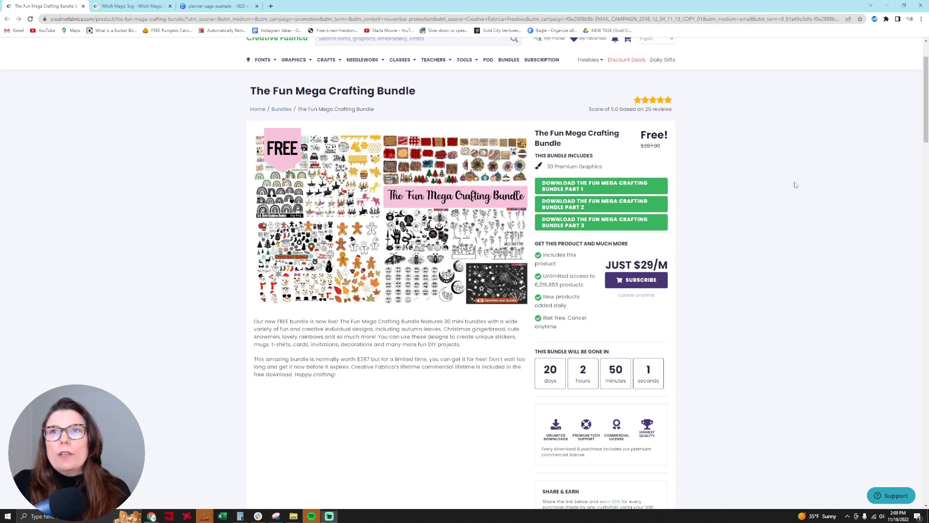
- Scroll to the top of the bundle page and switch to the Witch Magic Svg product page
scroll(795, 185, up, 2)
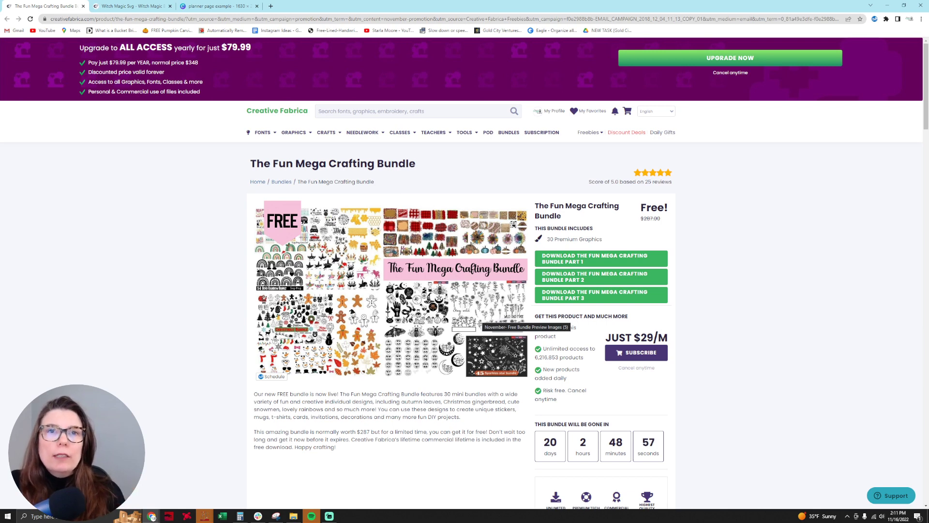
click(112, 5)
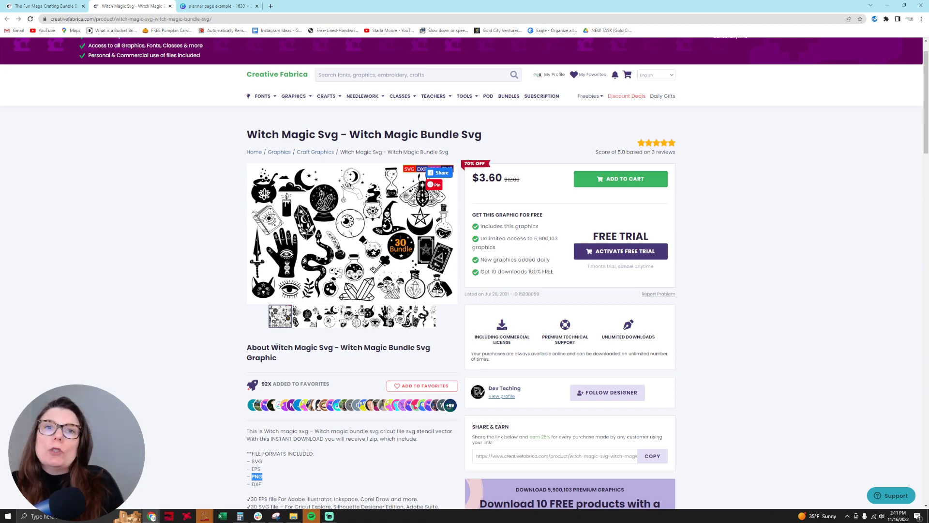
- Confirm the witch bundle includes PNG, preview the black cat image, and return to The Fun Mega Crafting Bundle
scroll(271, 409, down, 2)
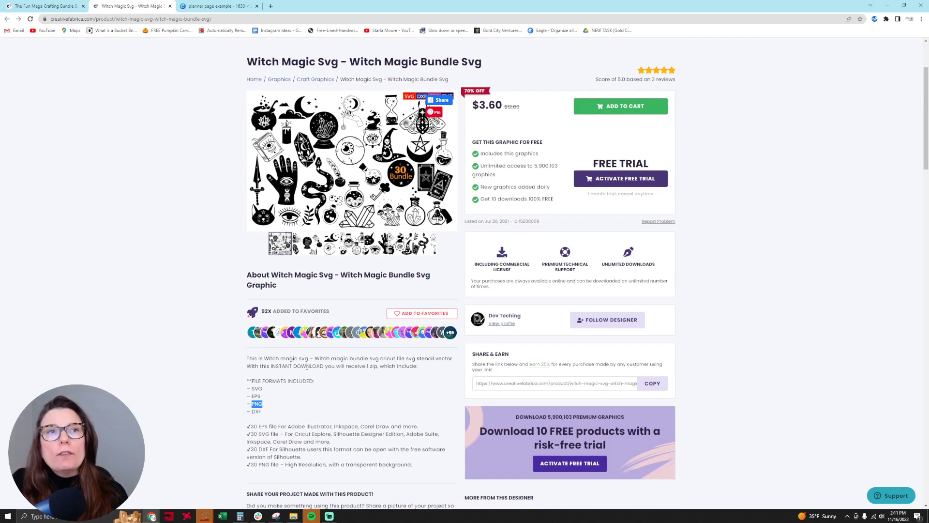
drag(263, 404, 251, 404)
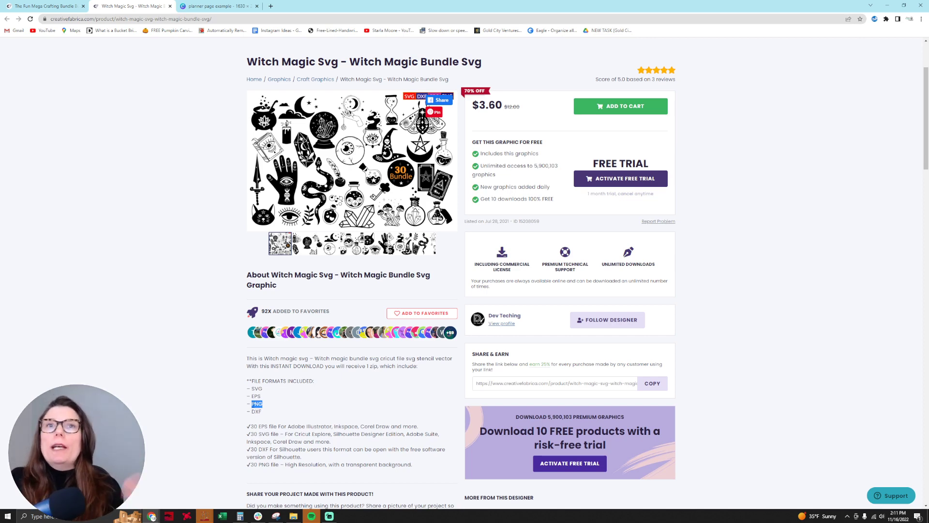
scroll(339, 339, up, 3)
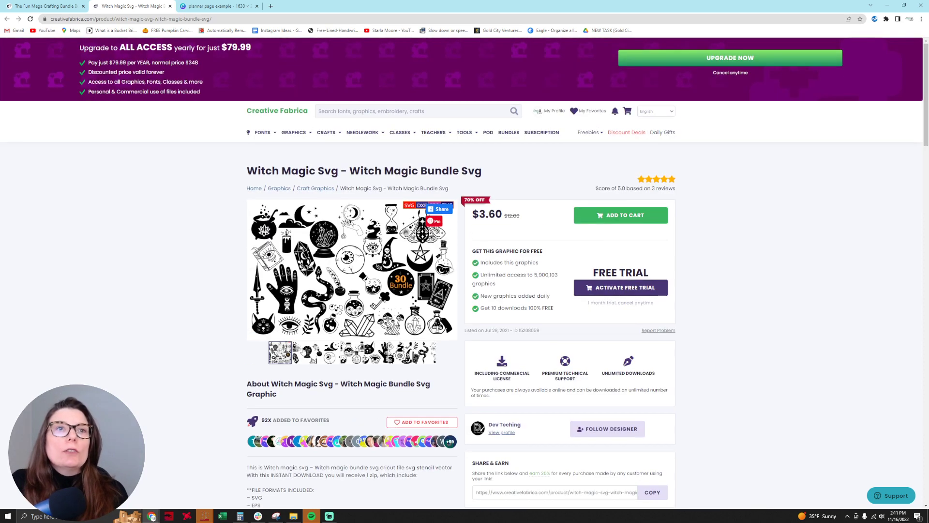
click(304, 352)
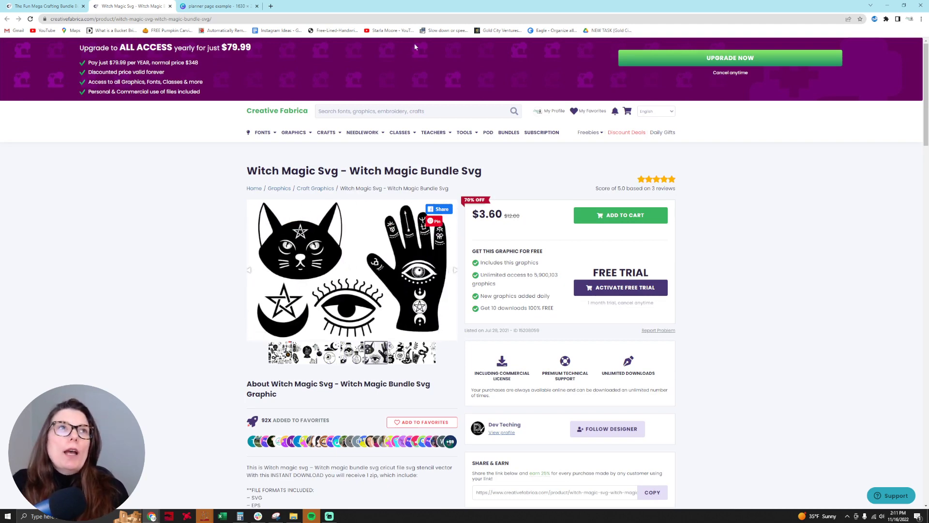
click(47, 6)
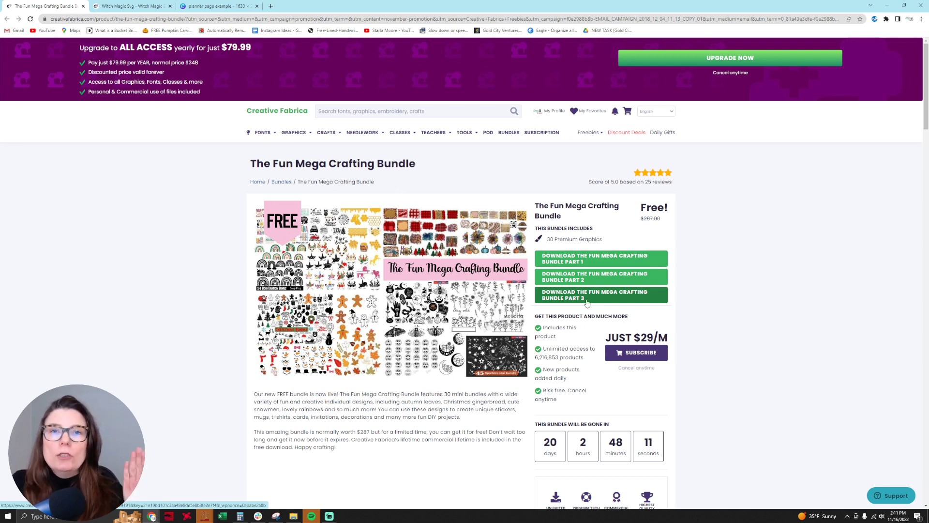
- In File Explorer, open Witch-magic-svg > PNG and select witch magic-21.png
click(293, 516)
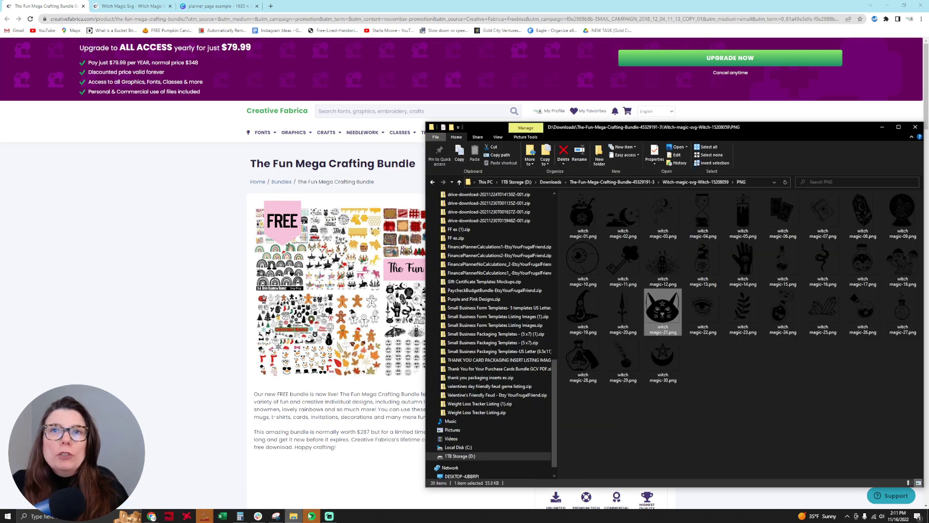
click(612, 182)
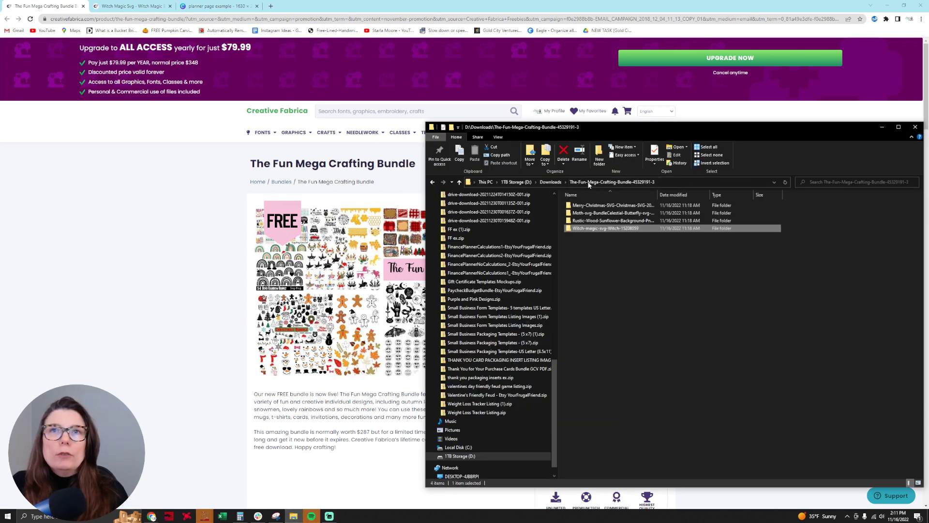
click(610, 251)
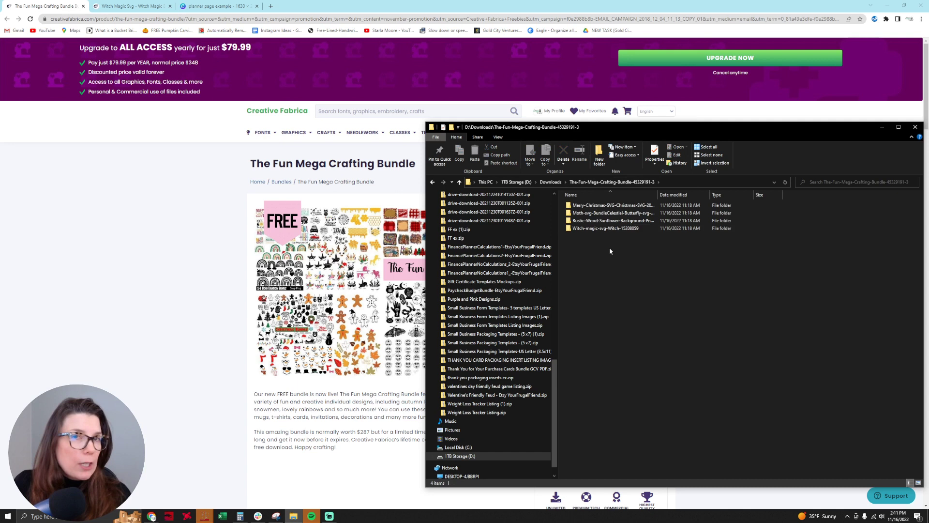
double_click(653, 229)
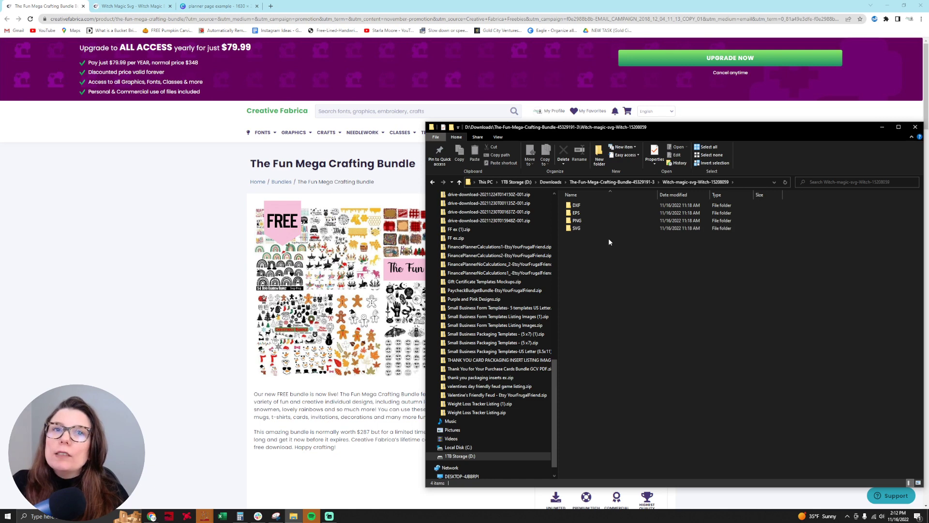
double_click(577, 221)
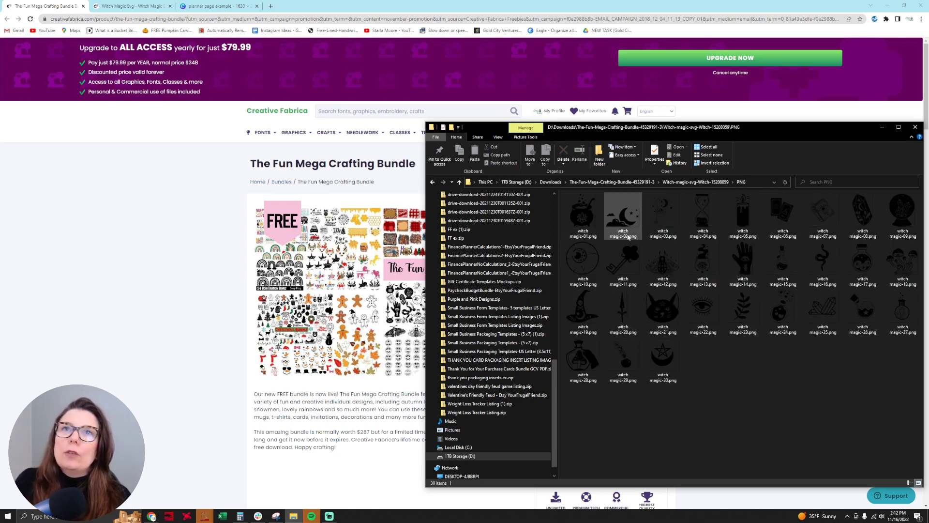
click(658, 323)
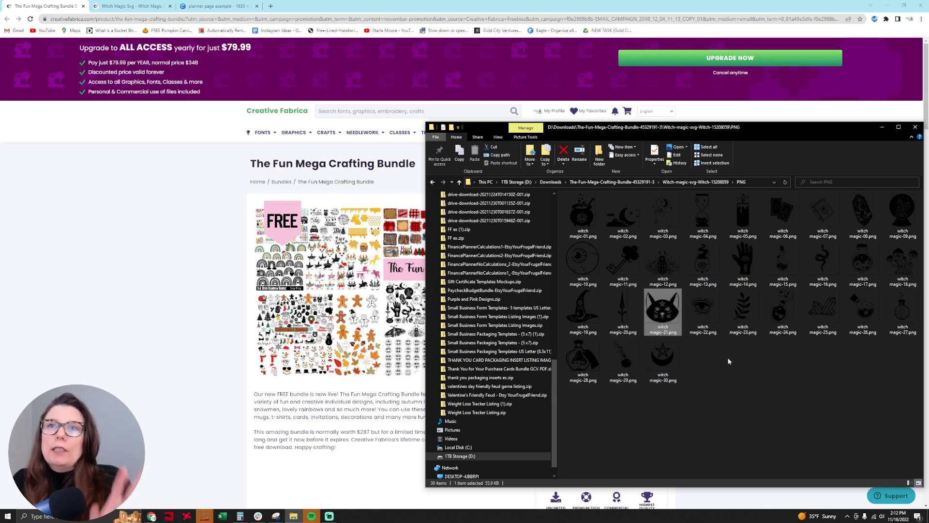
- Load Photopea in a new browser tab and start a new project
click(270, 5)
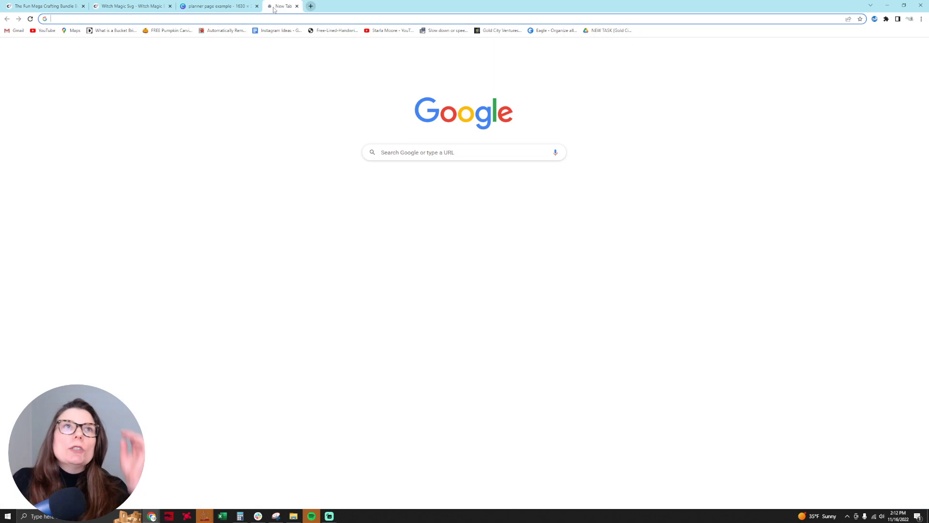
text(photo)
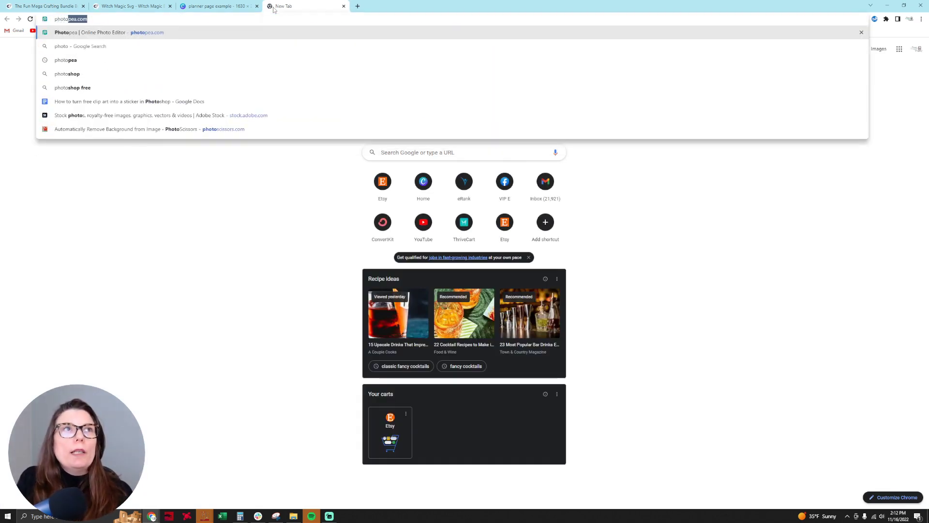
key(Return)
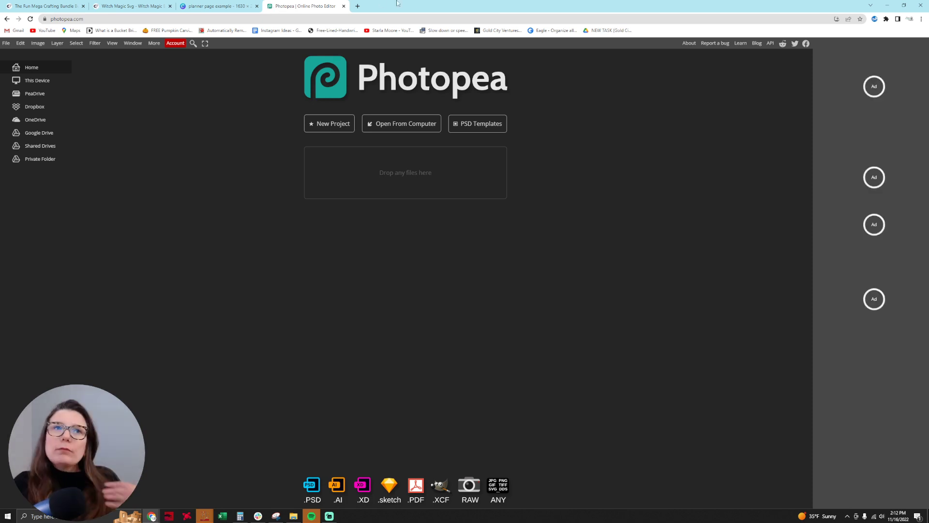
click(336, 124)
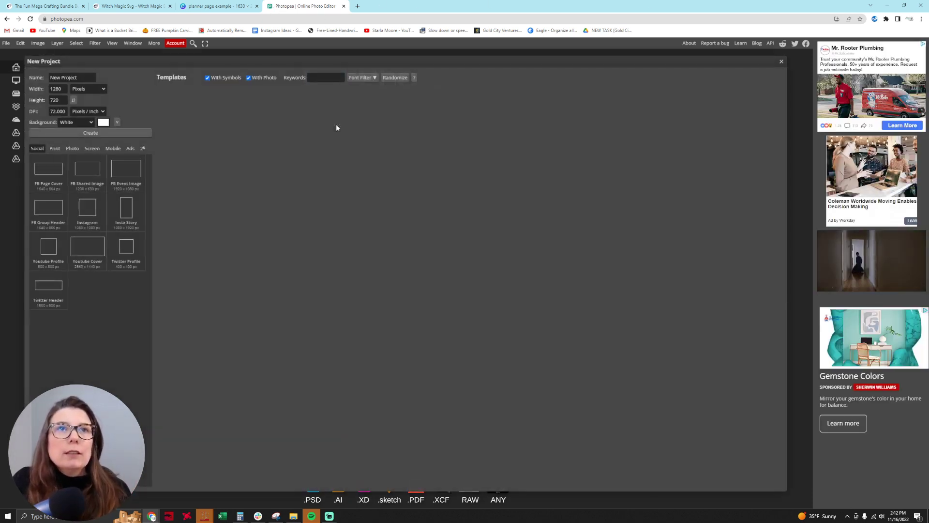
- Set the new project to 1000 × 1000 pixels at 300 DPI
double_click(49, 89)
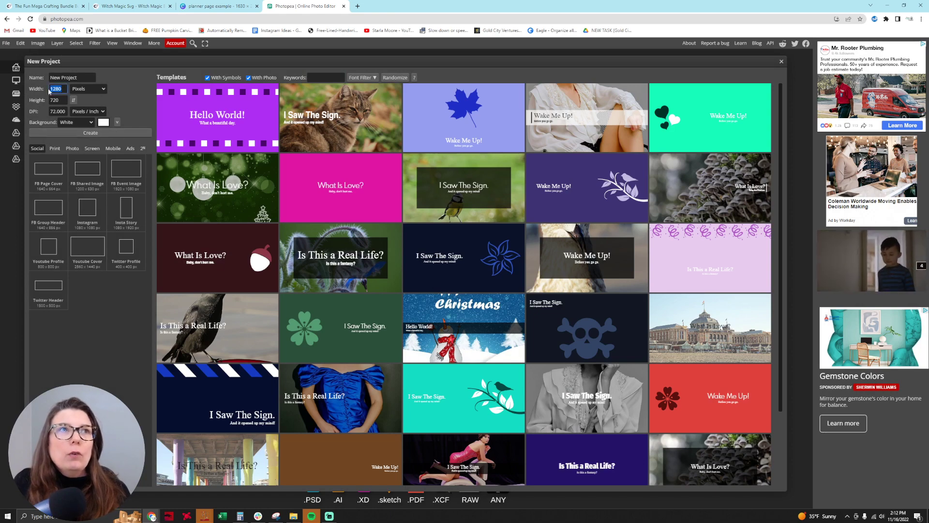
text(1000)
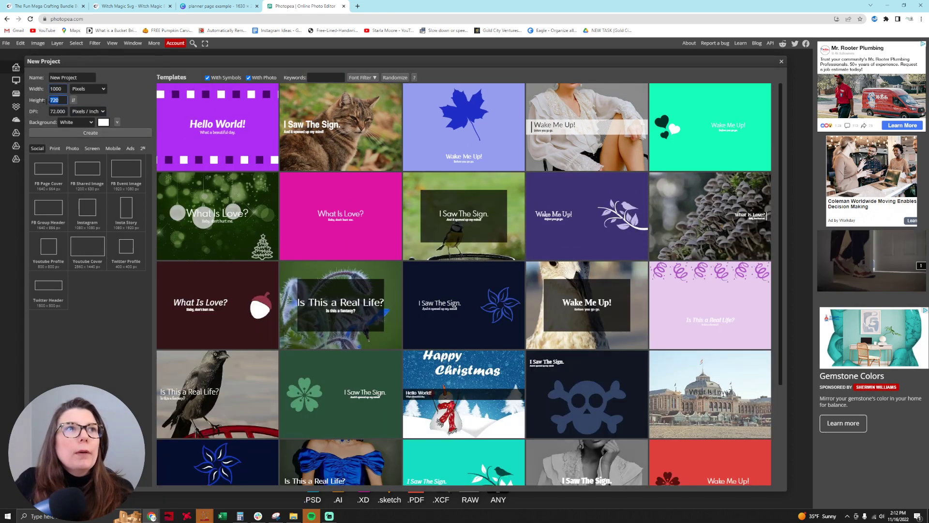
double_click(49, 100)
text(1)
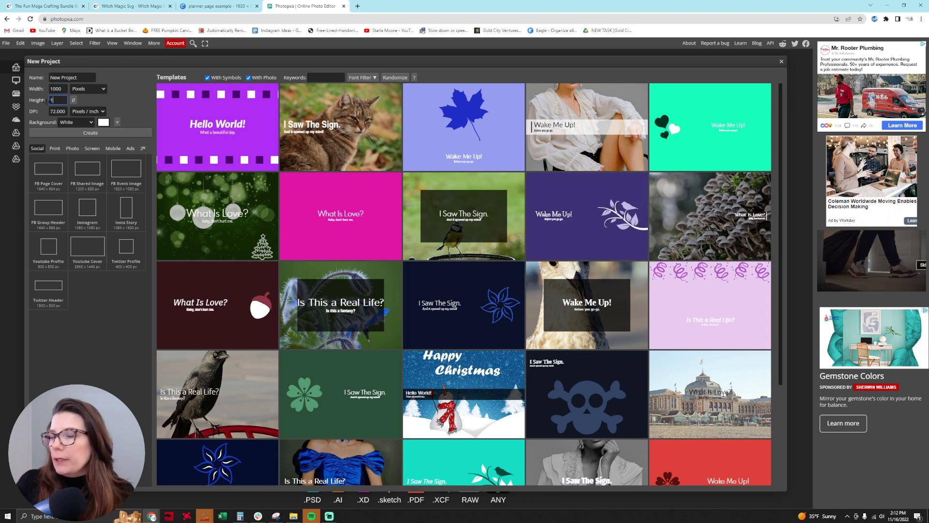
text(000)
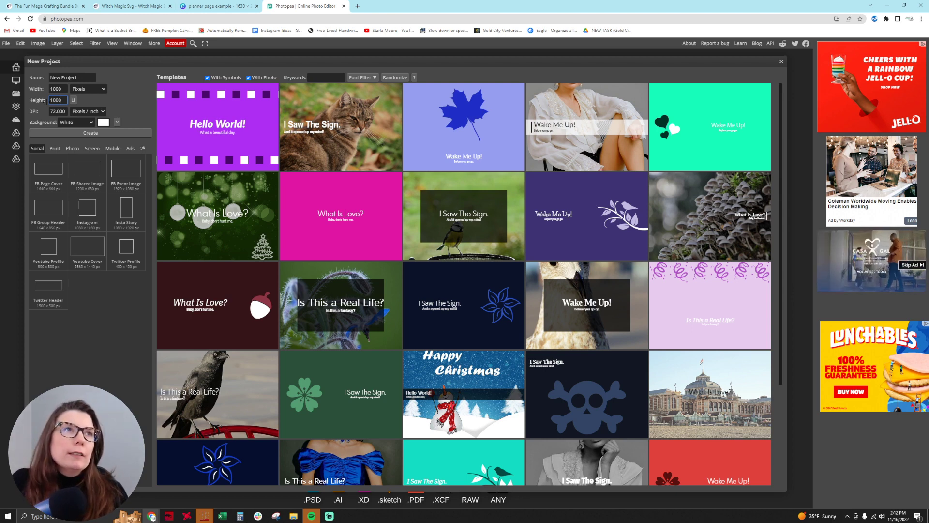
click(58, 111)
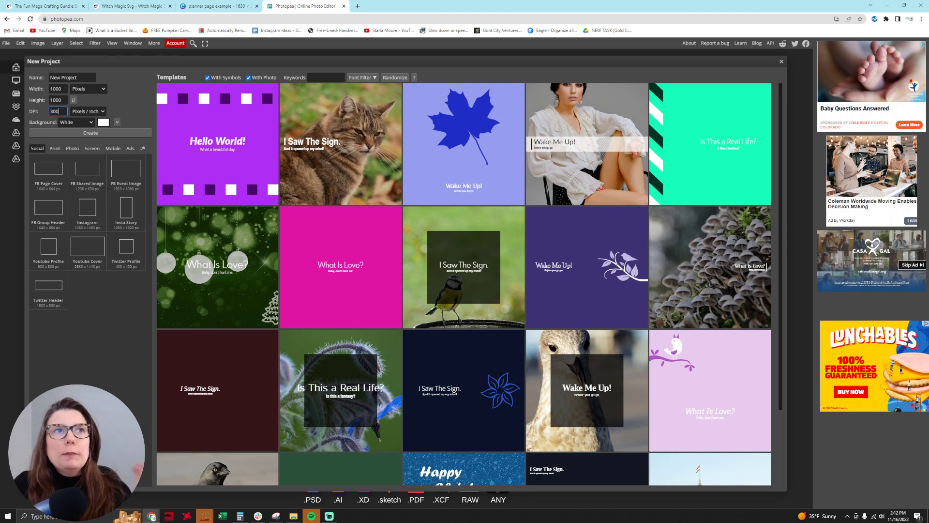
- Choose a custom cyan background colour for the 1000 × 1000 project
click(103, 122)
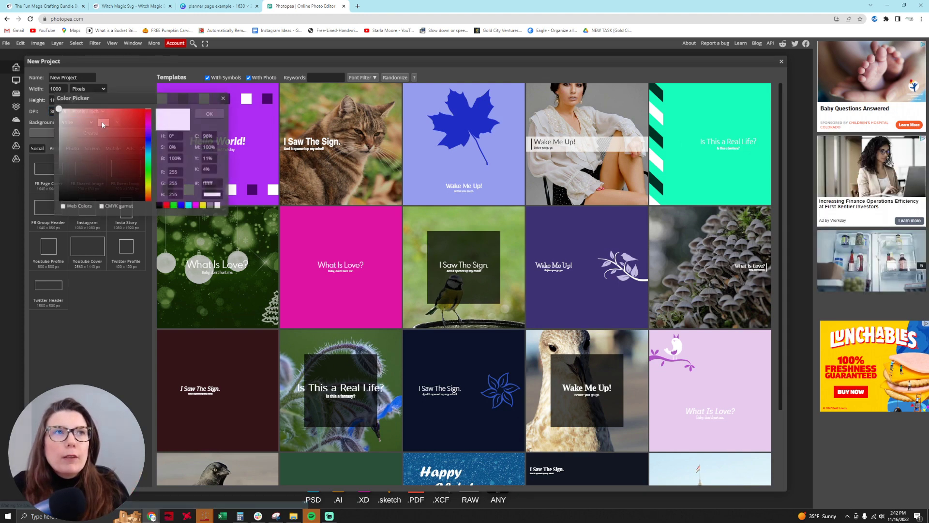
click(135, 165)
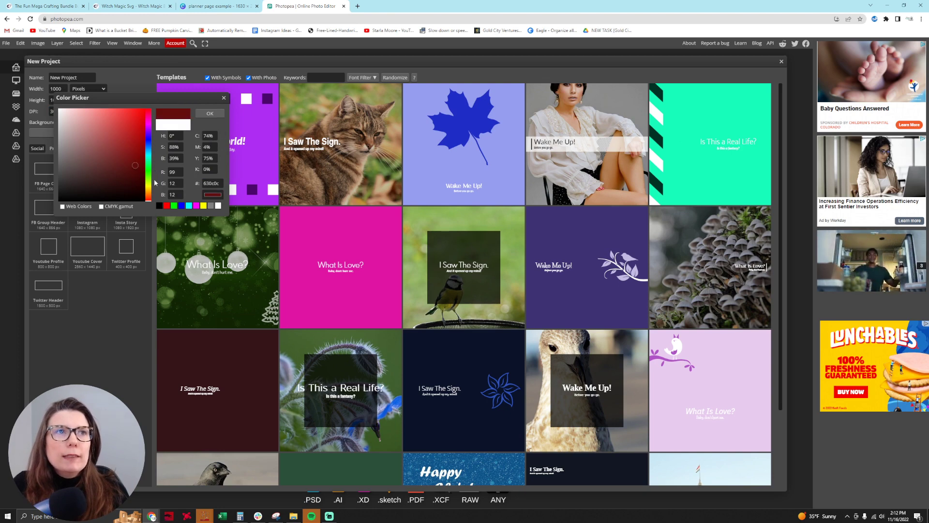
click(188, 206)
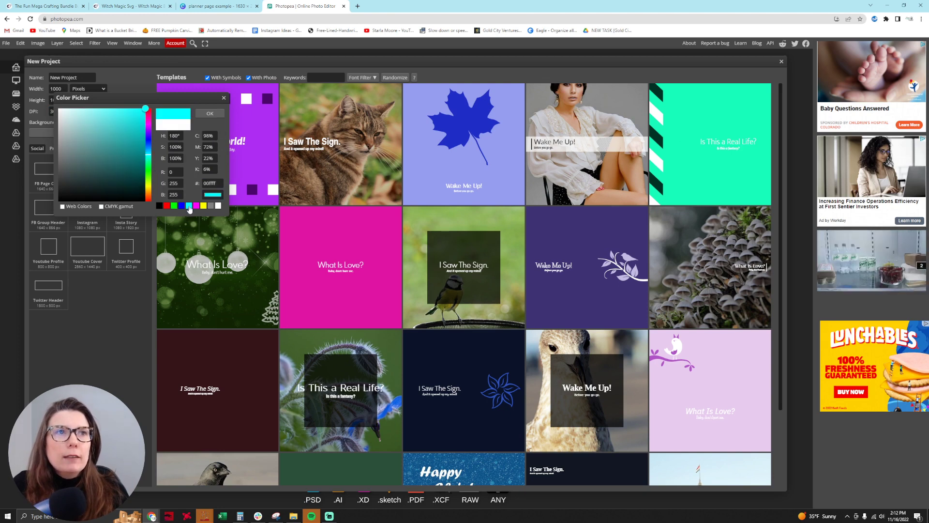
click(210, 113)
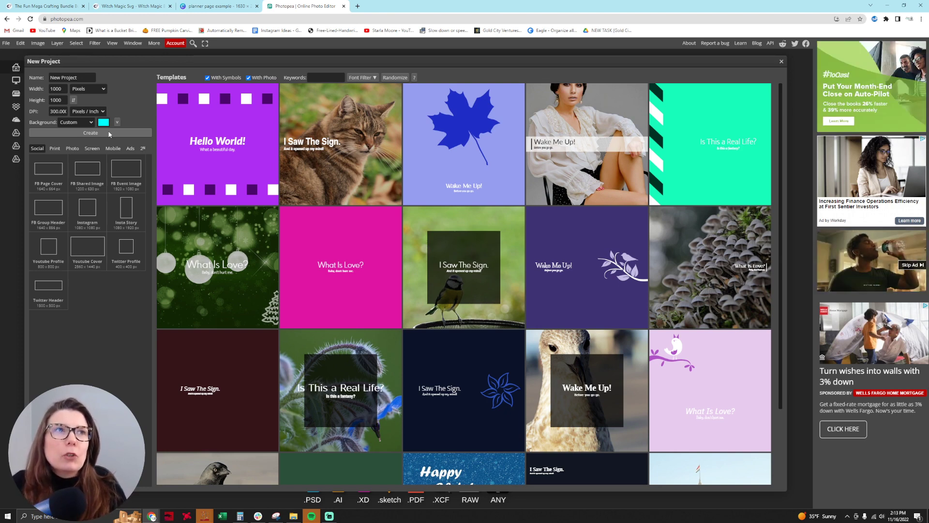
- Create the cyan document and drop witch magic-21.png onto the canvas
click(109, 133)
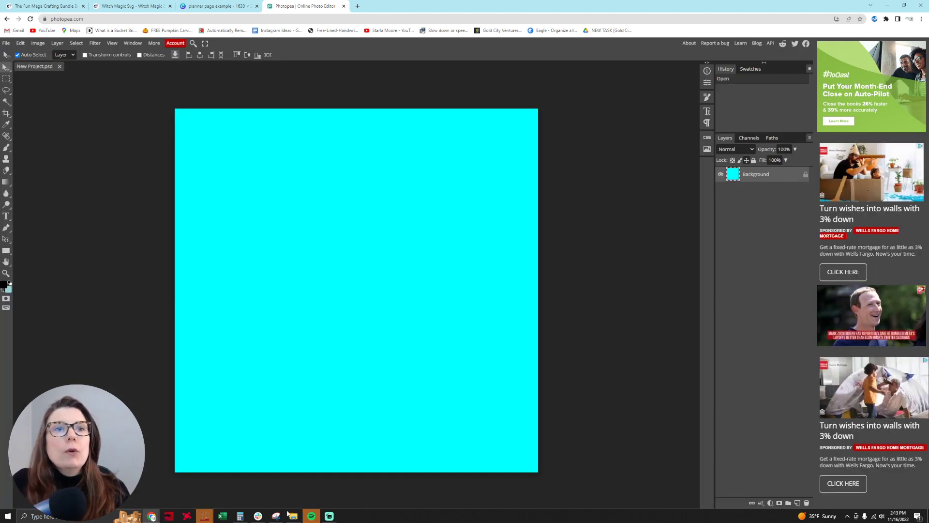
mouse_move(294, 516)
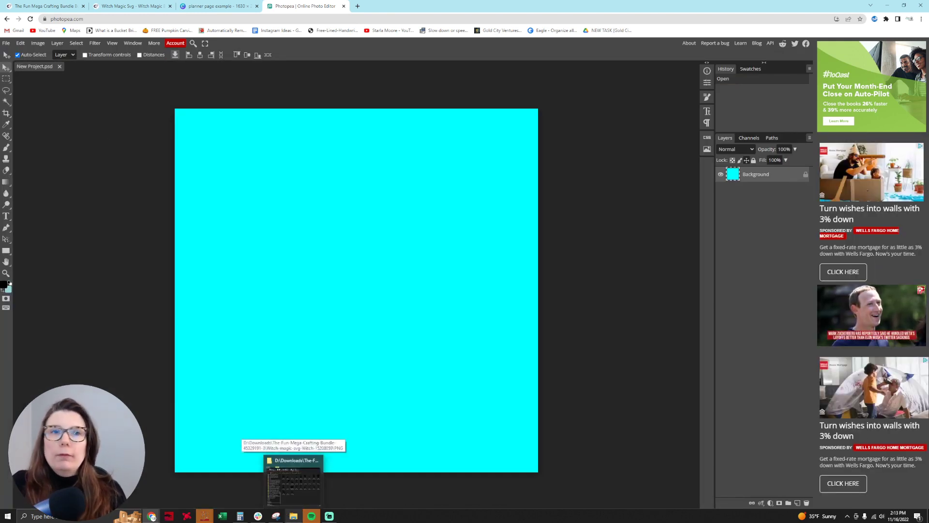
click(302, 491)
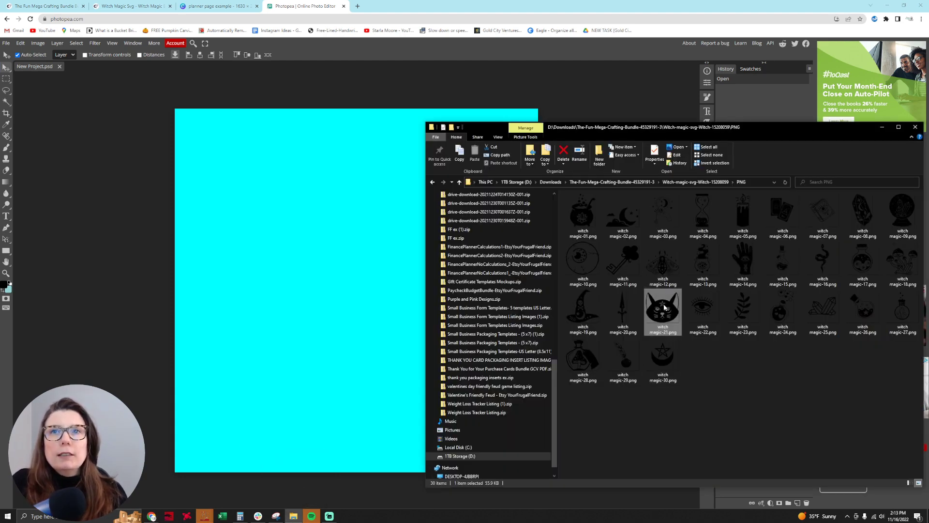
drag(665, 307, 326, 277)
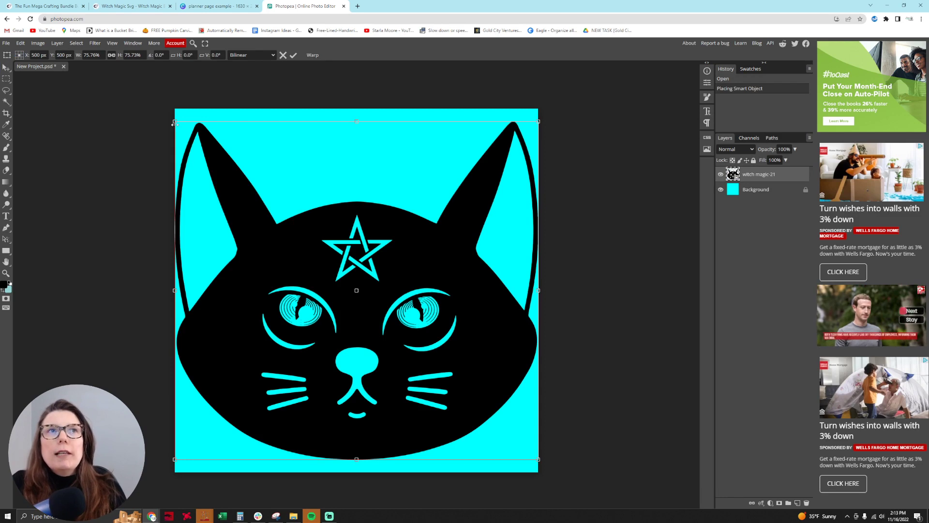
- Scale the cat head to about 69% and centre it on the canvas
drag(174, 121, 193, 139)
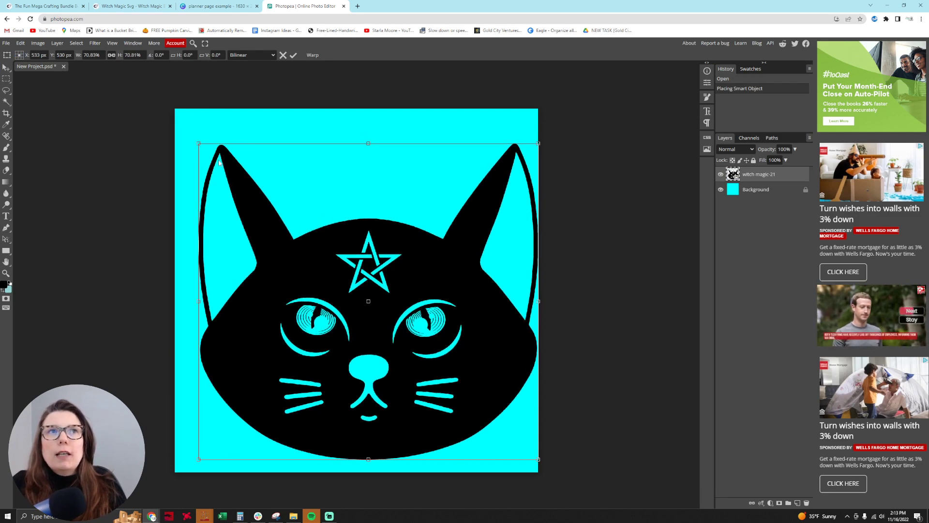
drag(371, 309, 368, 304)
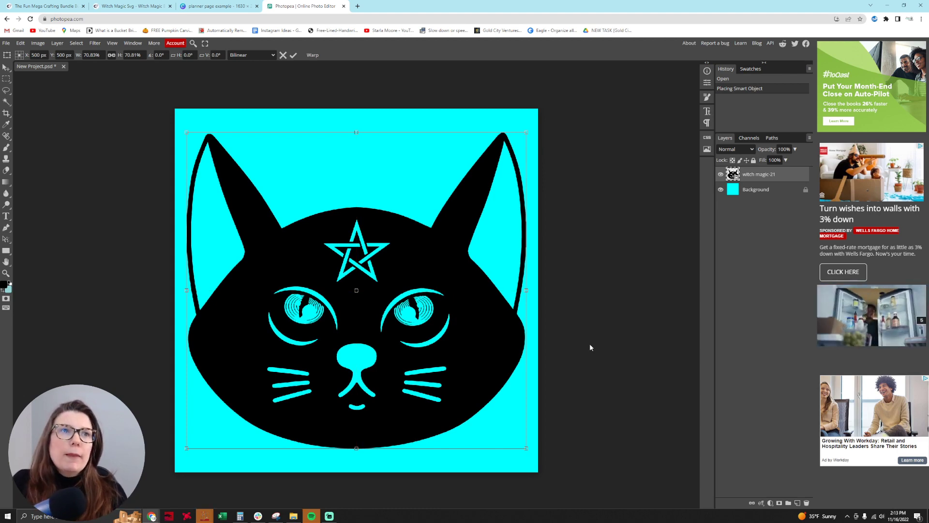
drag(187, 132, 194, 139)
mouse_move(294, 240)
mouse_down()
mouse_move(287, 250)
mouse_move(290, 238)
mouse_up()
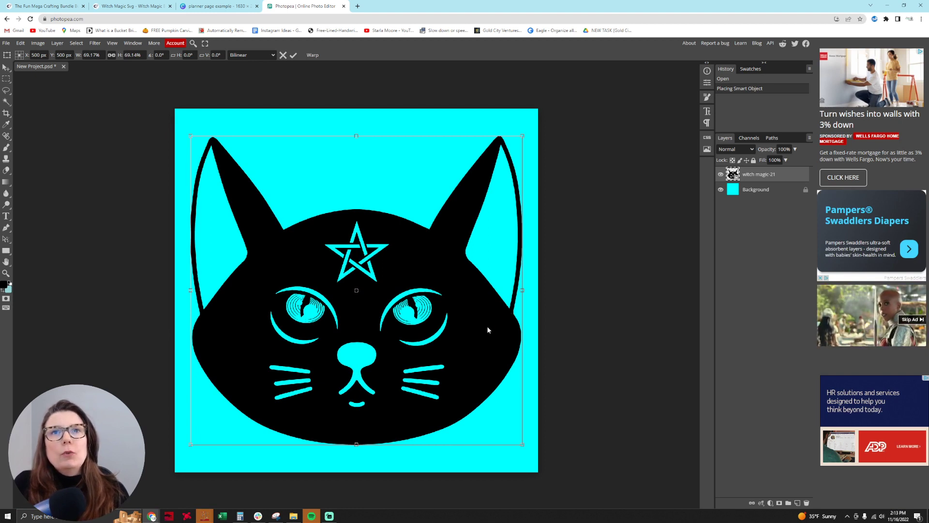
- Commit the cat's placement and add a white Stroke in its Blending Options
right_click(768, 178)
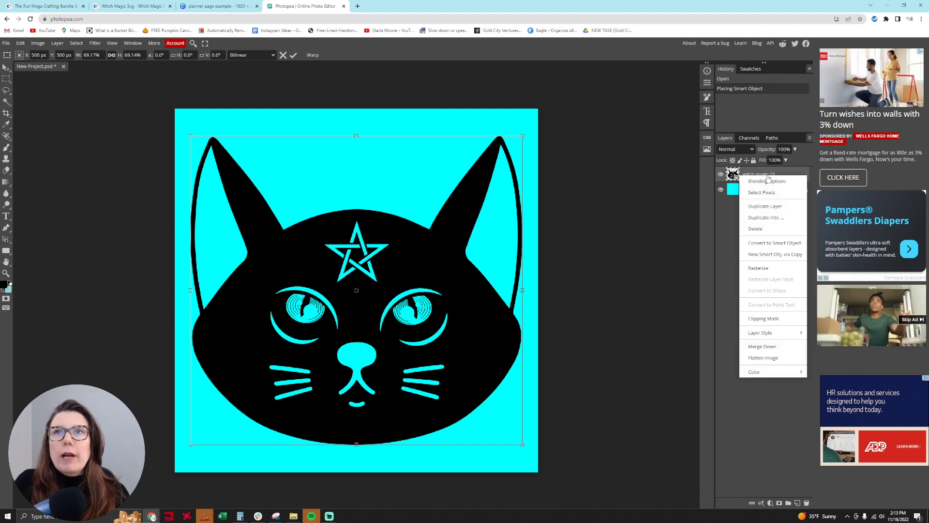
key(Return)
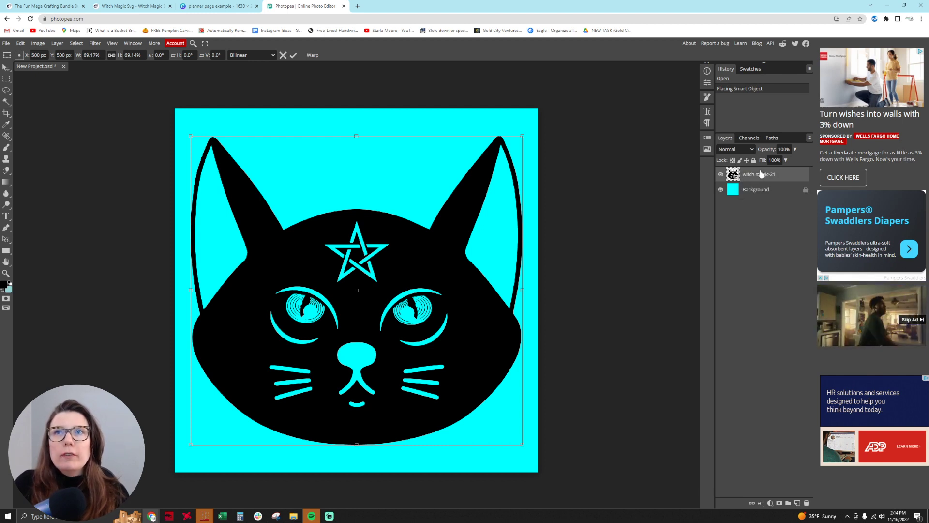
right_click(773, 174)
click(772, 176)
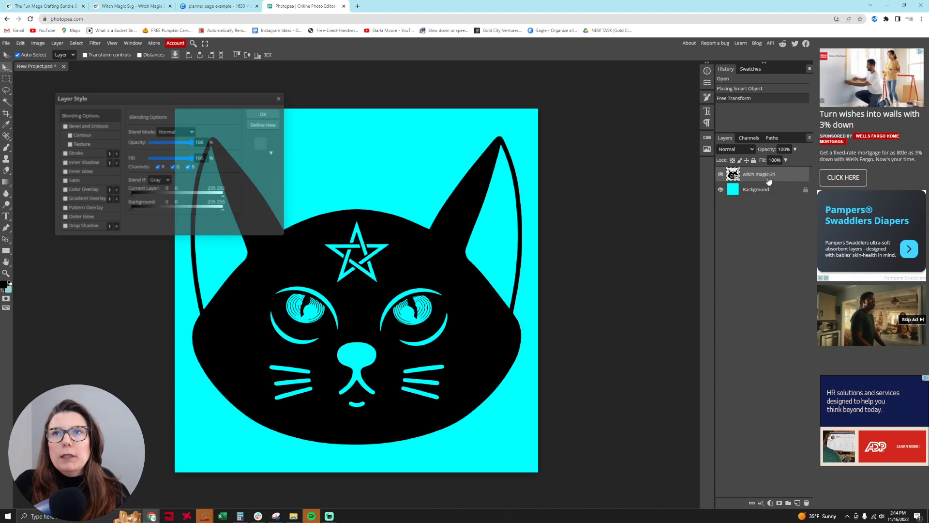
click(64, 153)
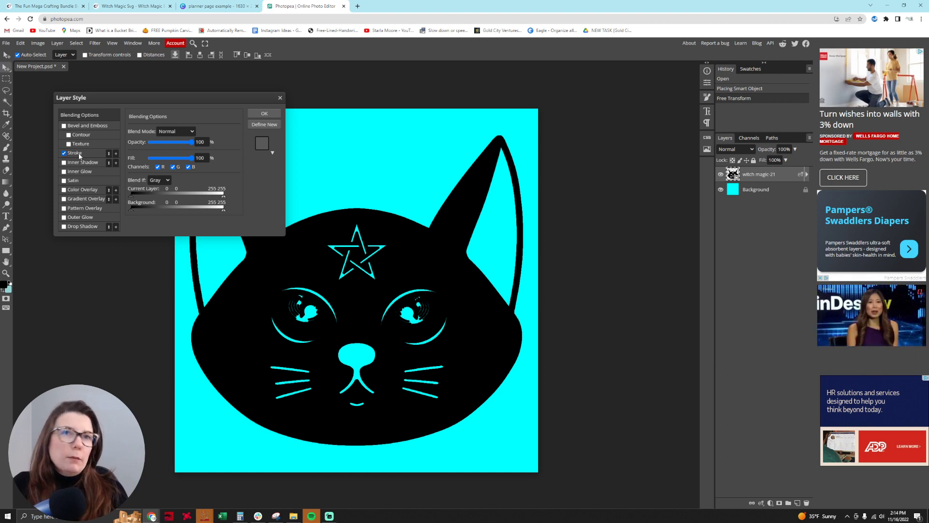
click(78, 152)
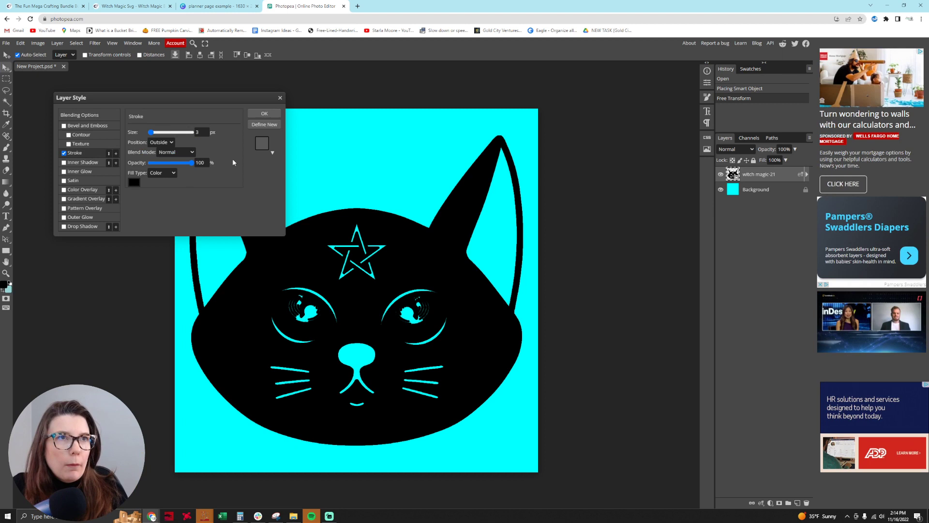
click(134, 182)
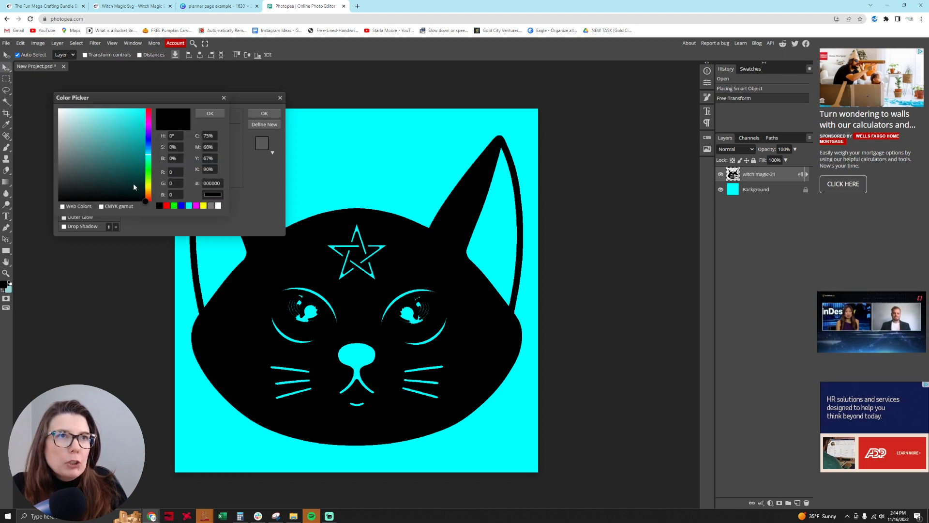
click(59, 109)
click(218, 206)
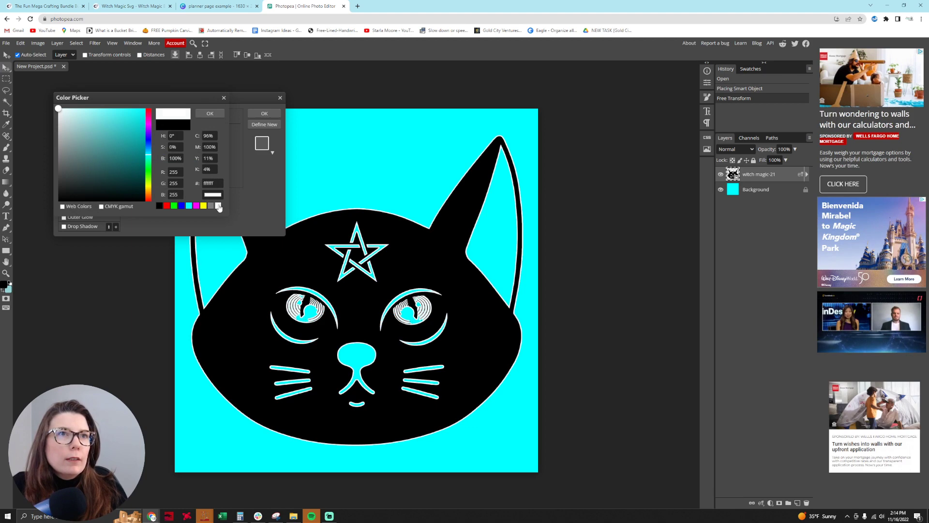
click(214, 114)
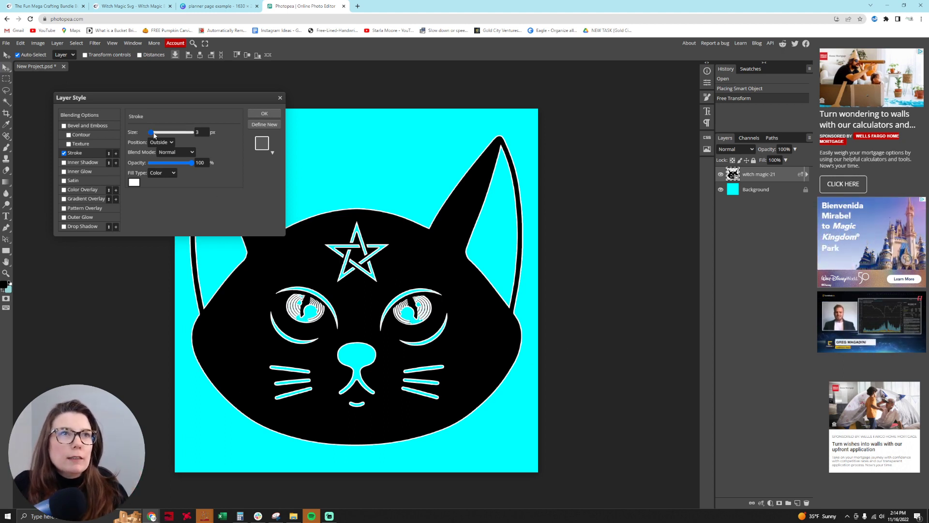
- Set the white stroke to 12 px and apply it to the cat layer
drag(151, 132, 154, 138)
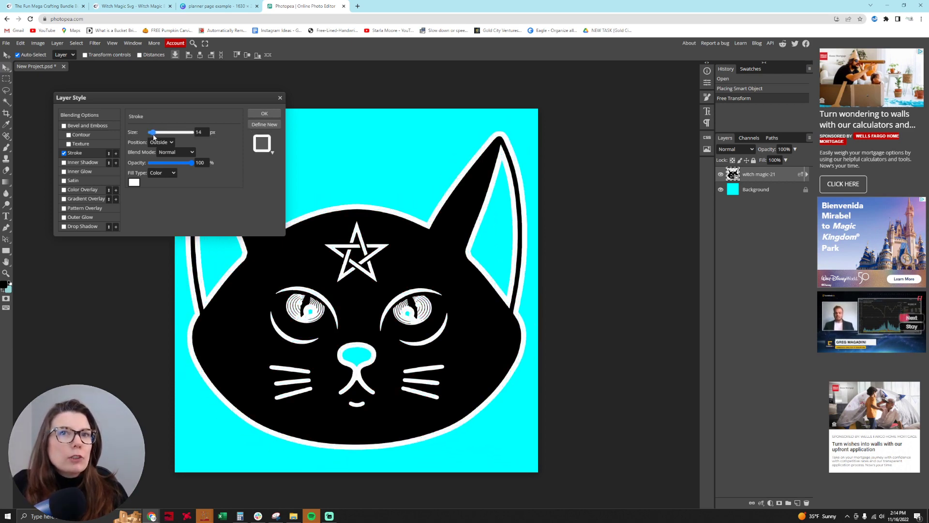
drag(153, 137, 152, 137)
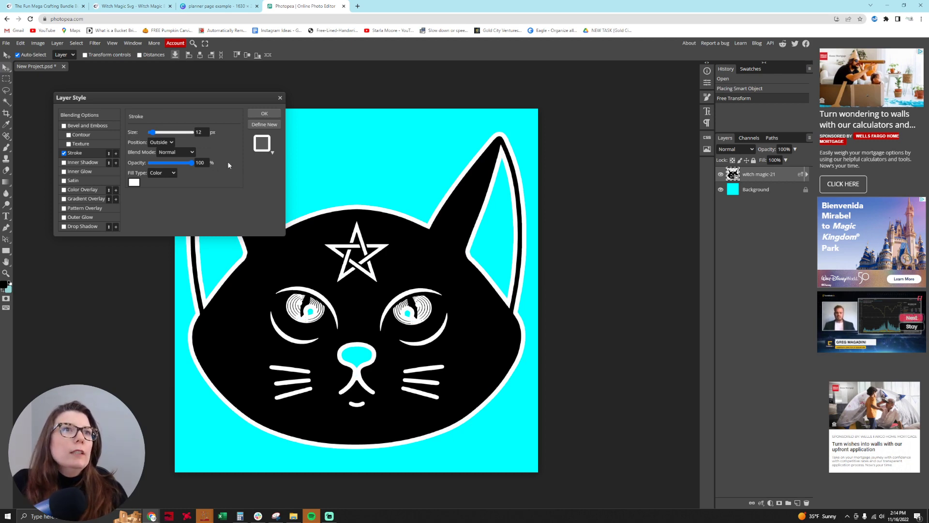
click(264, 115)
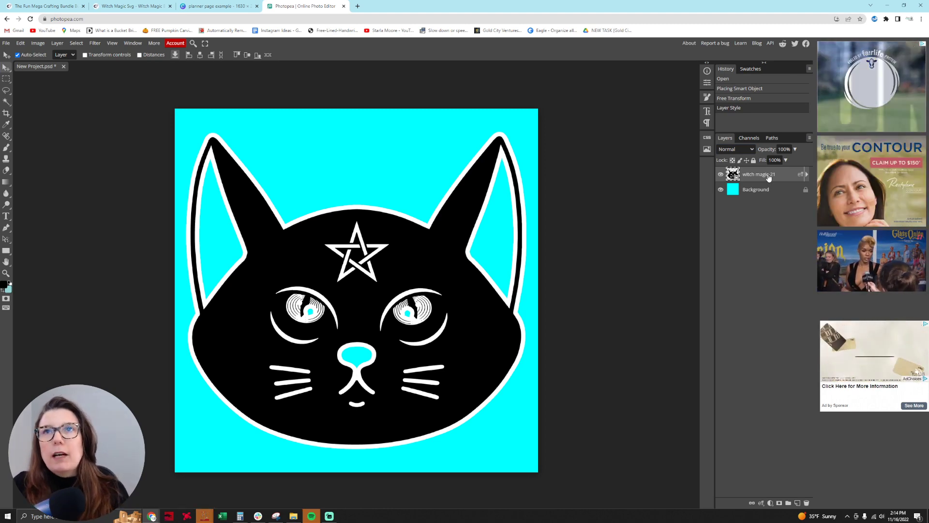
- Duplicate the outlined cat layer and move the copy below the original
right_click(768, 178)
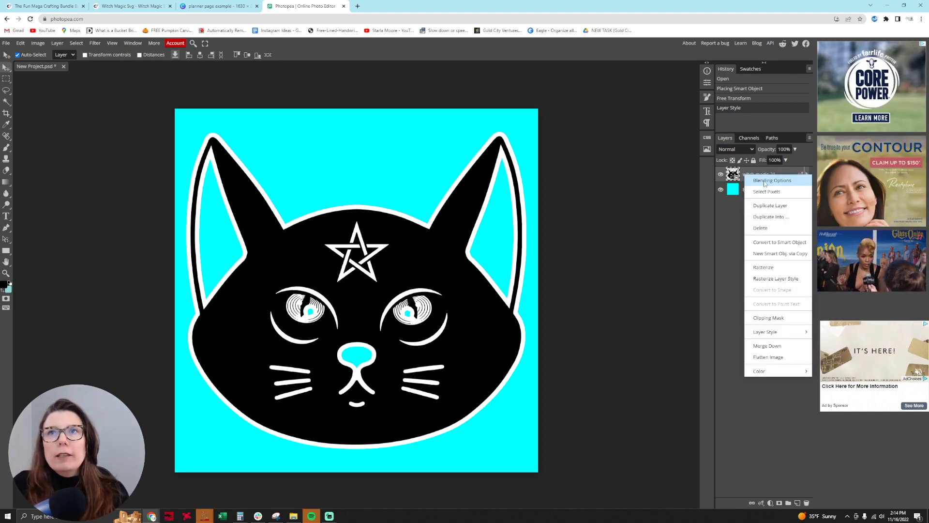
click(772, 205)
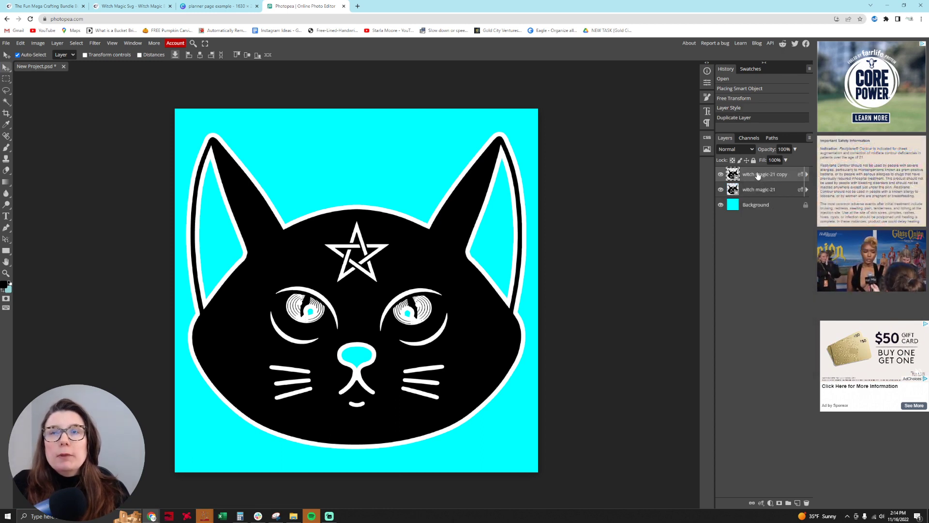
drag(758, 175, 761, 201)
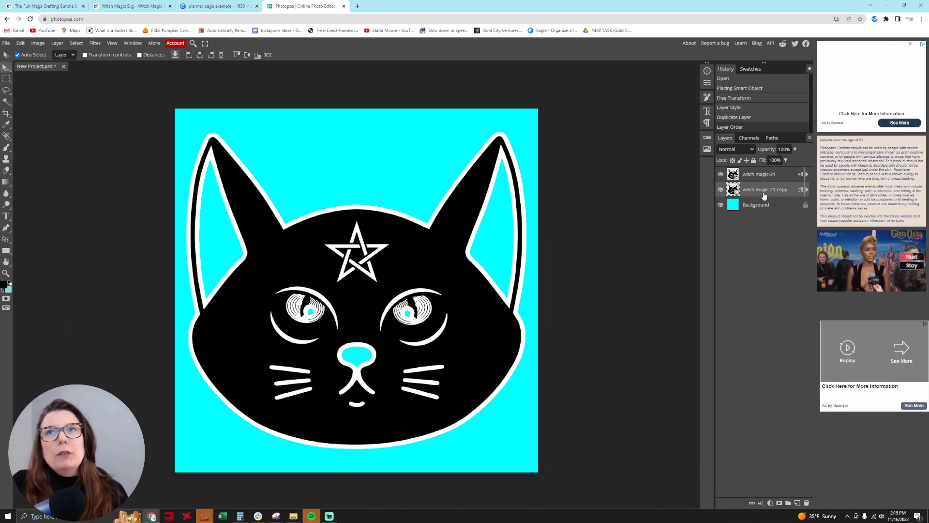
- Convert the witch magic-21 copy to a smart object, then rasterize it
right_click(745, 189)
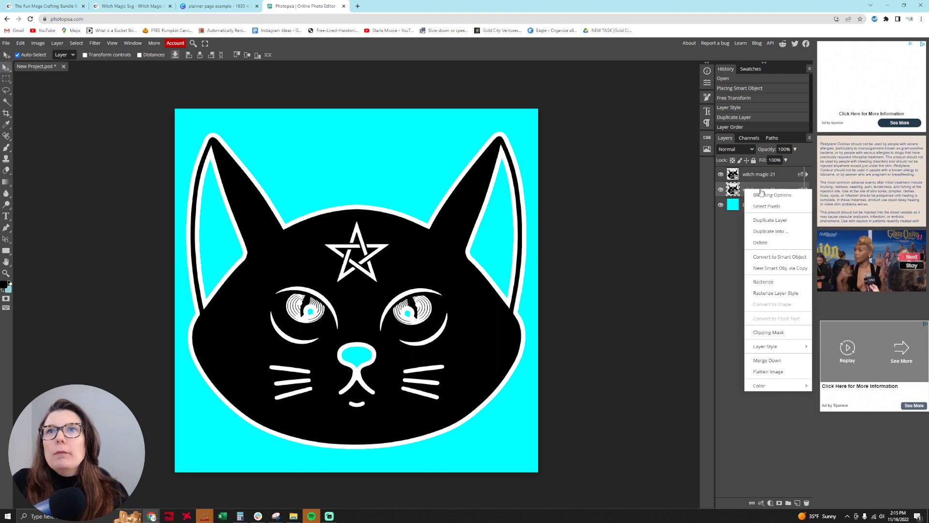
click(774, 257)
right_click(757, 194)
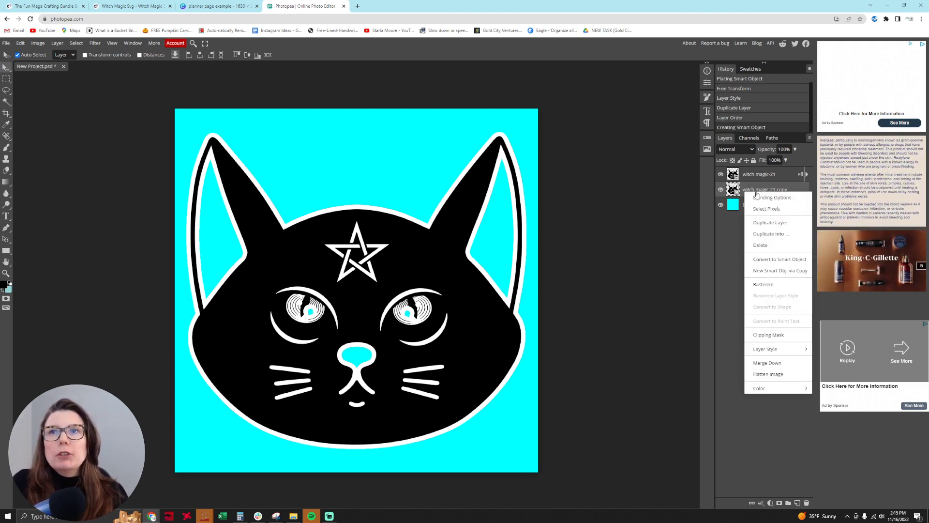
click(767, 284)
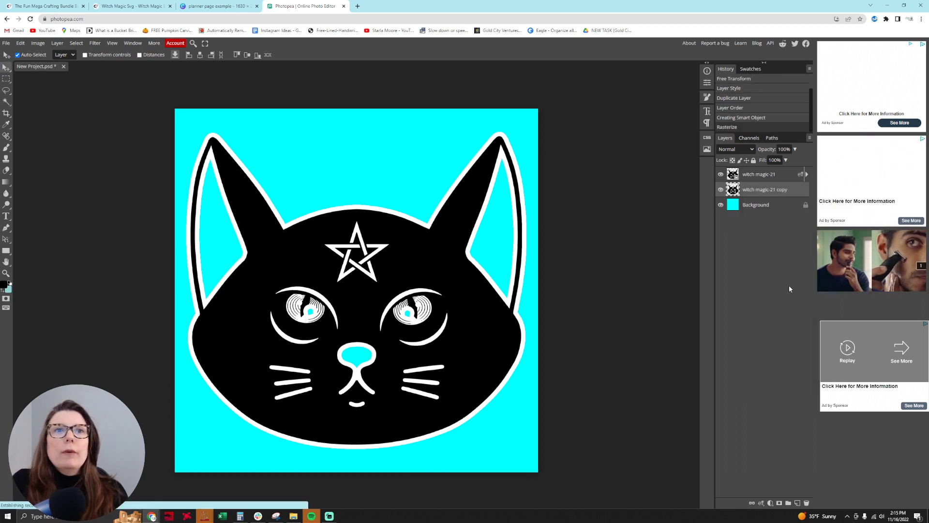
- Apply a white (ffffff) Color Overlay to the rasterized cat copy
right_click(769, 192)
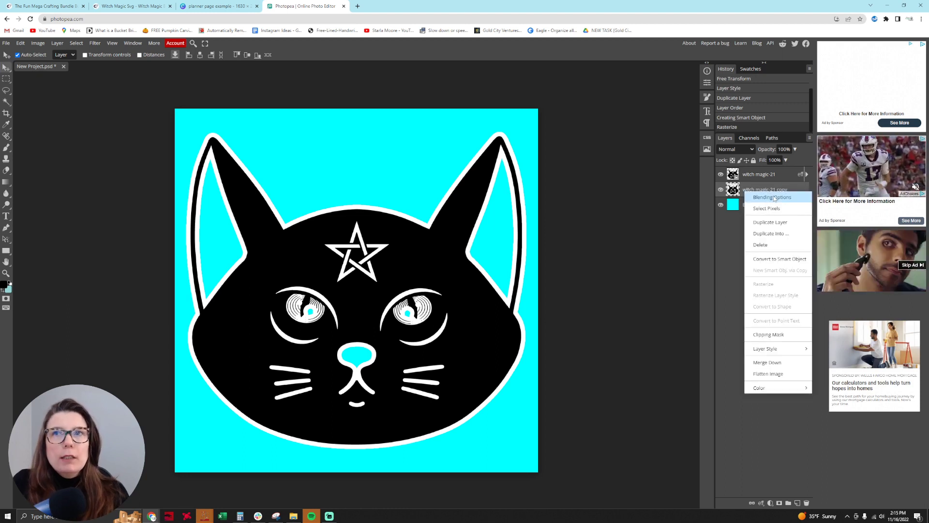
click(773, 196)
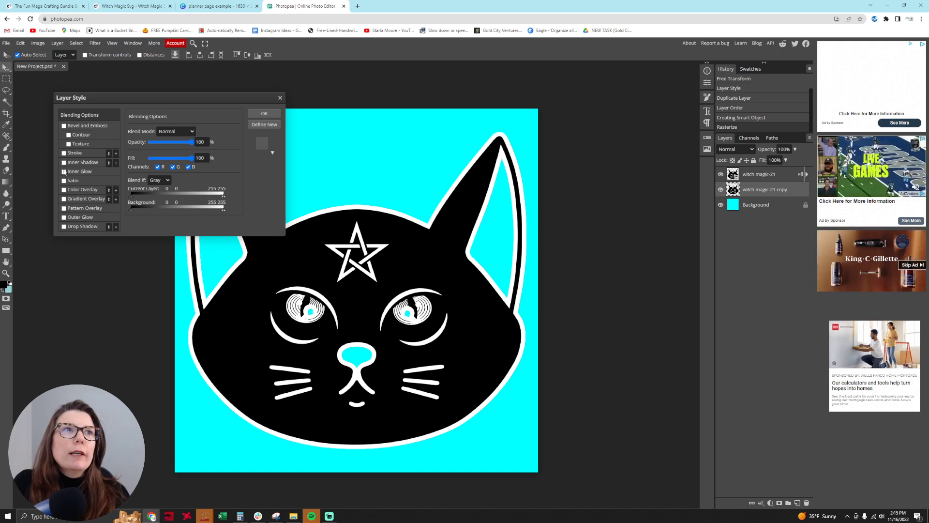
click(63, 190)
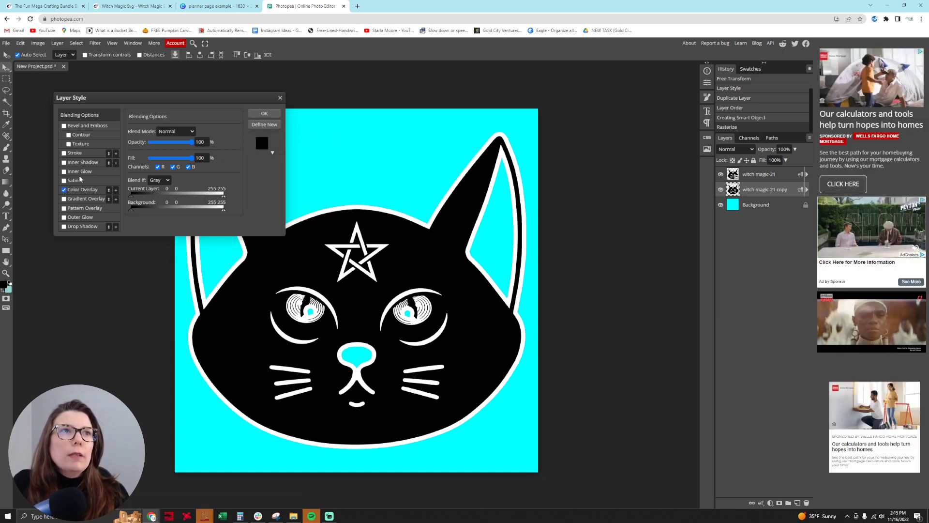
click(81, 190)
click(215, 142)
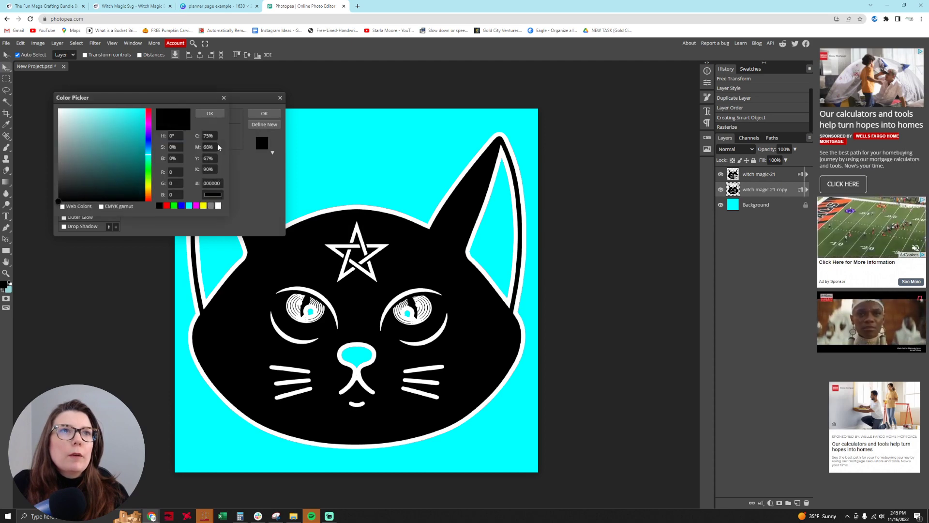
click(218, 205)
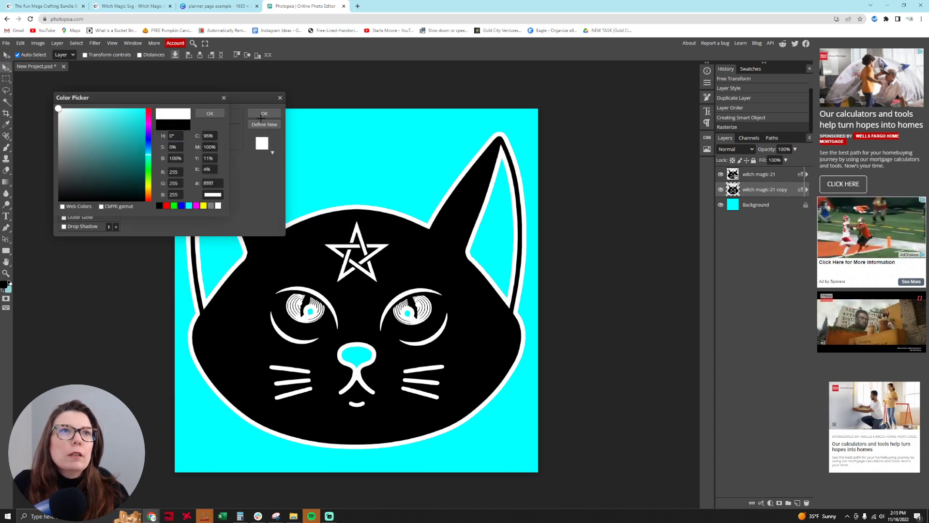
click(210, 113)
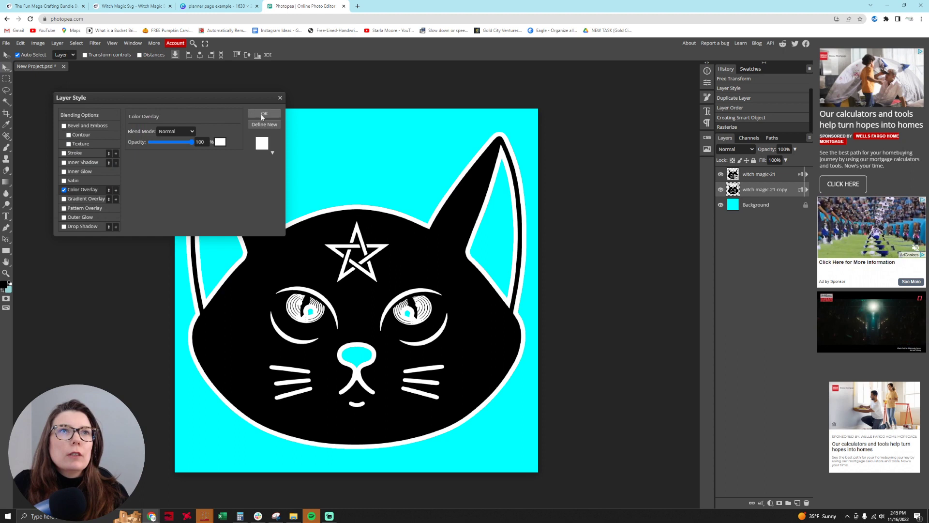
click(262, 115)
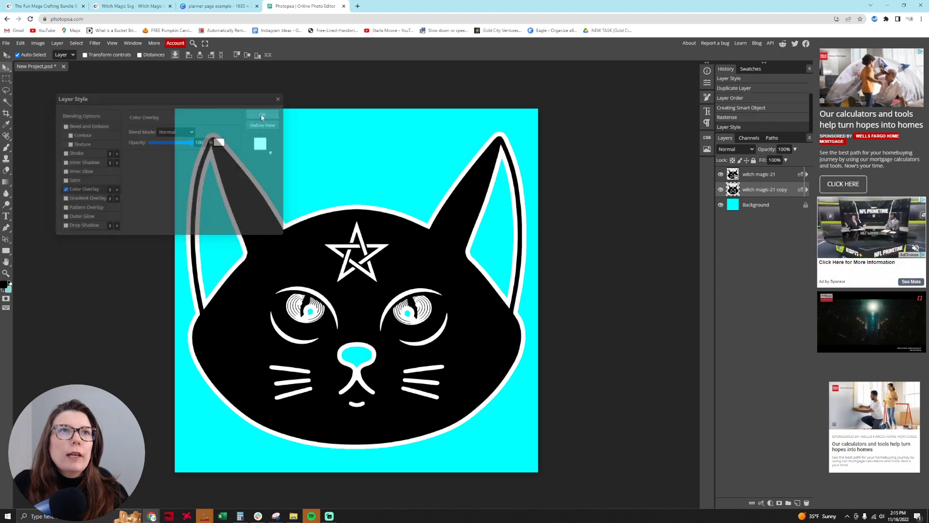
- Hide the black cat layer so the white silhouette shows alone
click(720, 175)
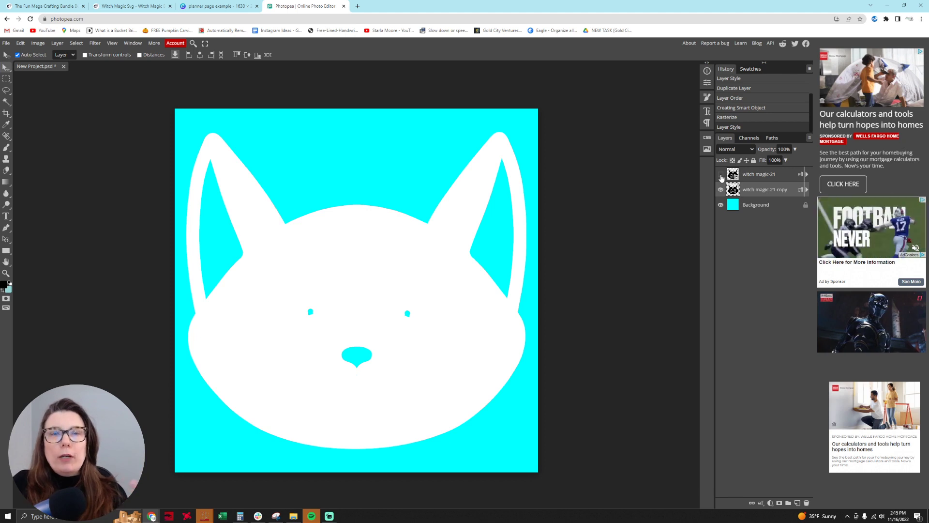
click(721, 174)
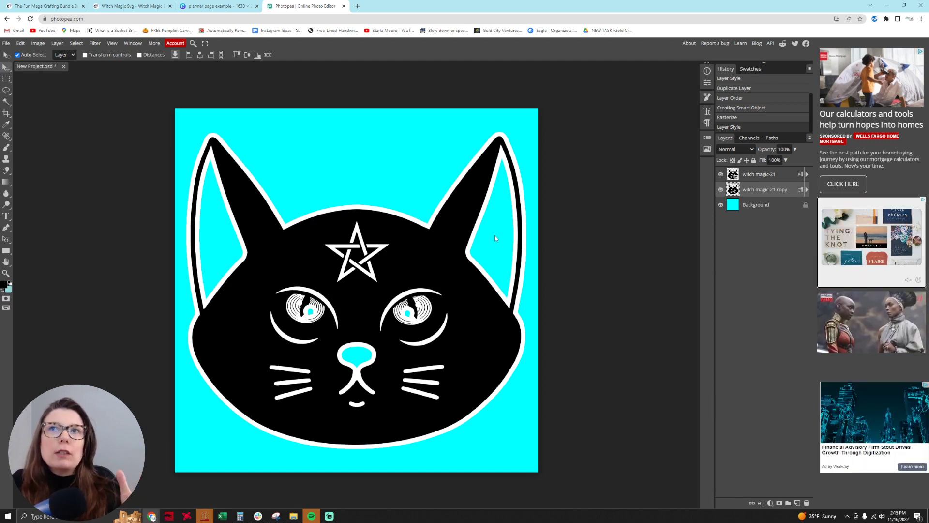
click(720, 174)
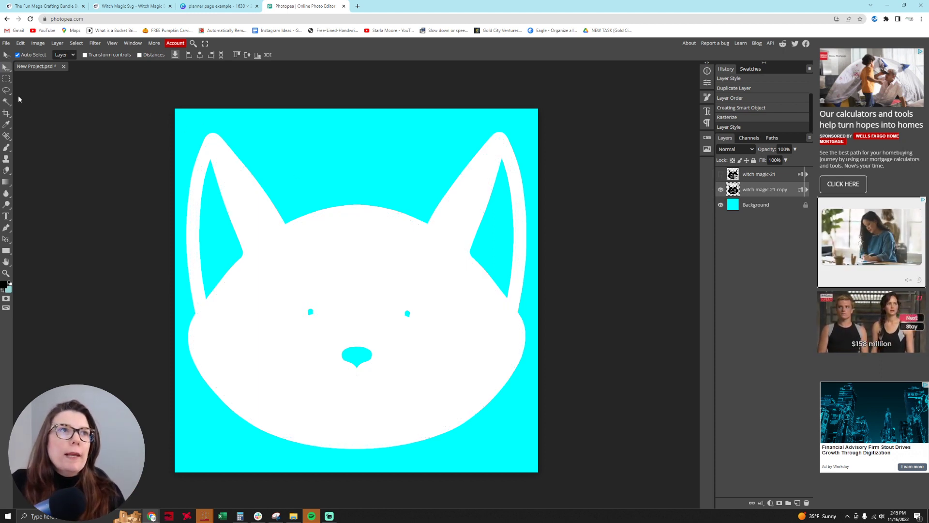
- Select the Brush tool with white paint at 80 px size
click(7, 147)
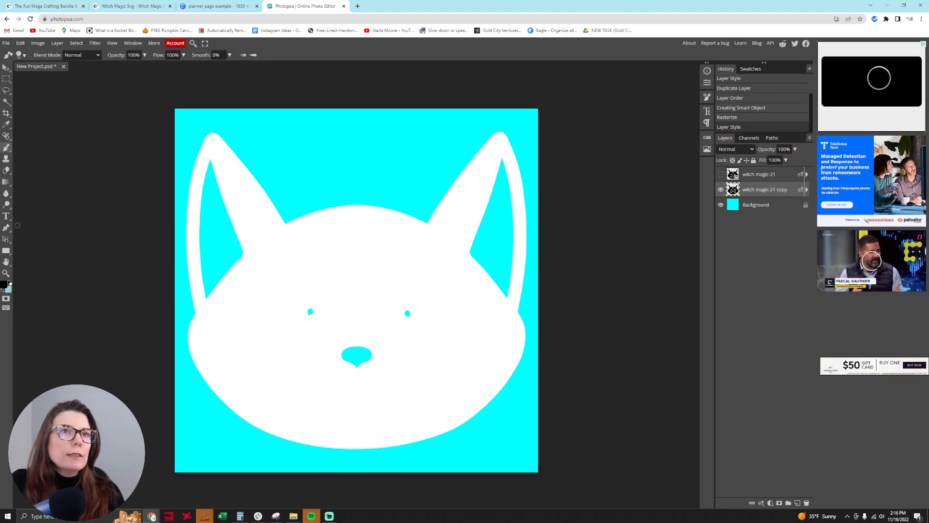
click(3, 284)
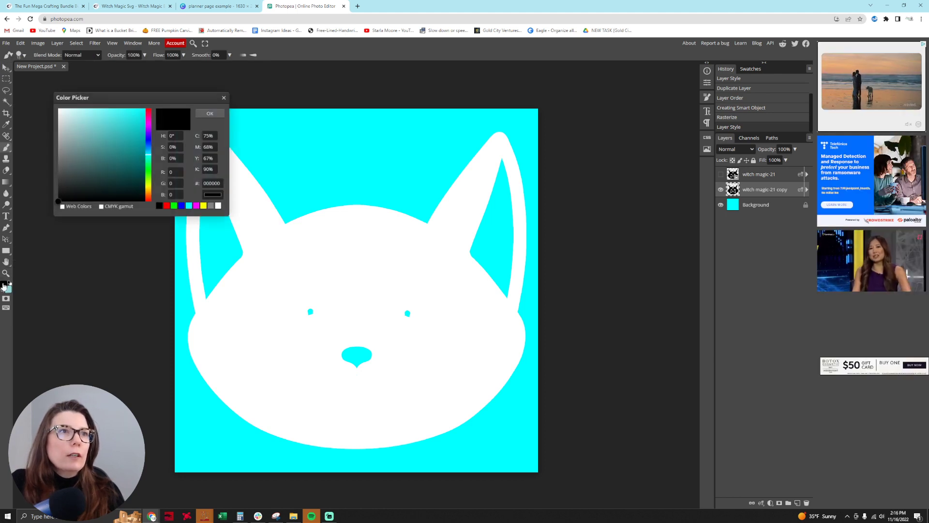
click(60, 111)
click(209, 113)
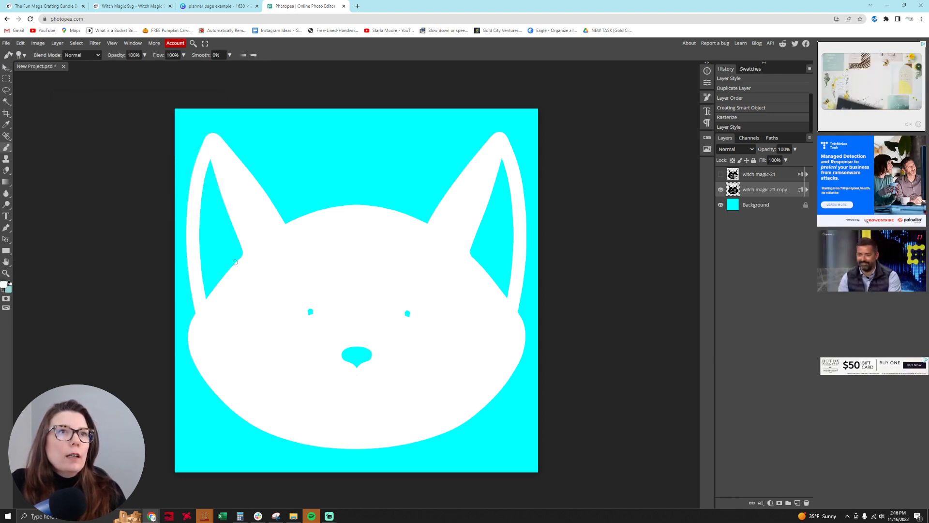
click(21, 54)
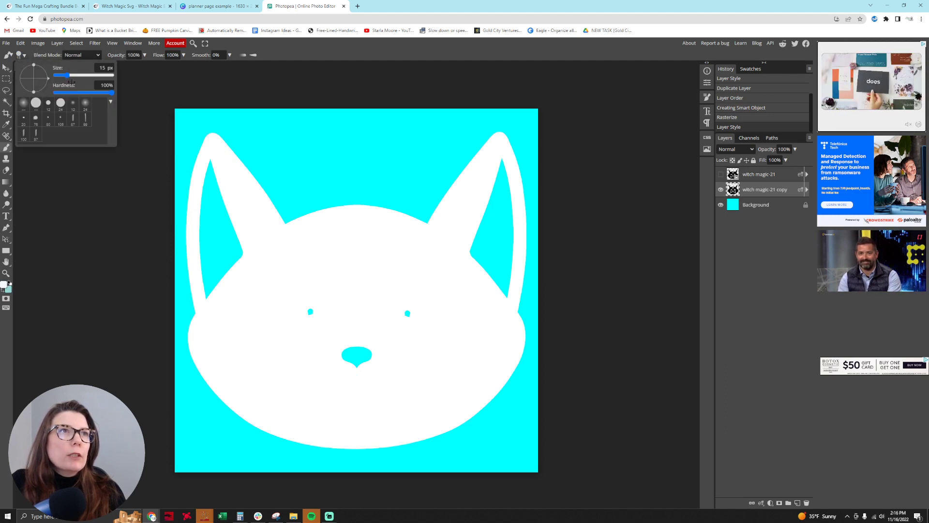
drag(68, 75, 77, 75)
- Paint over the silhouette's cyan ear, eye and nose gaps, then show the black cat again
mouse_move(232, 232)
mouse_down()
mouse_move(238, 258)
mouse_move(208, 167)
mouse_up()
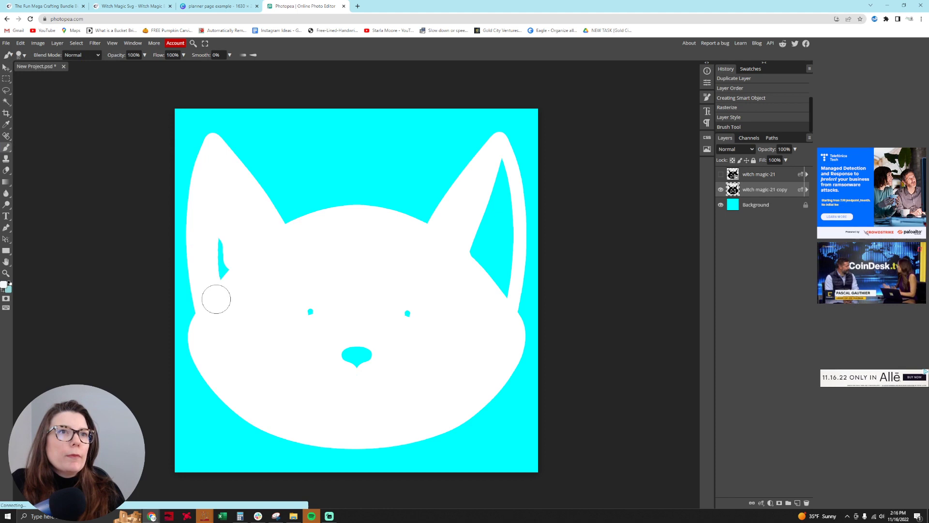
drag(216, 298, 220, 234)
drag(304, 317, 321, 315)
click(410, 314)
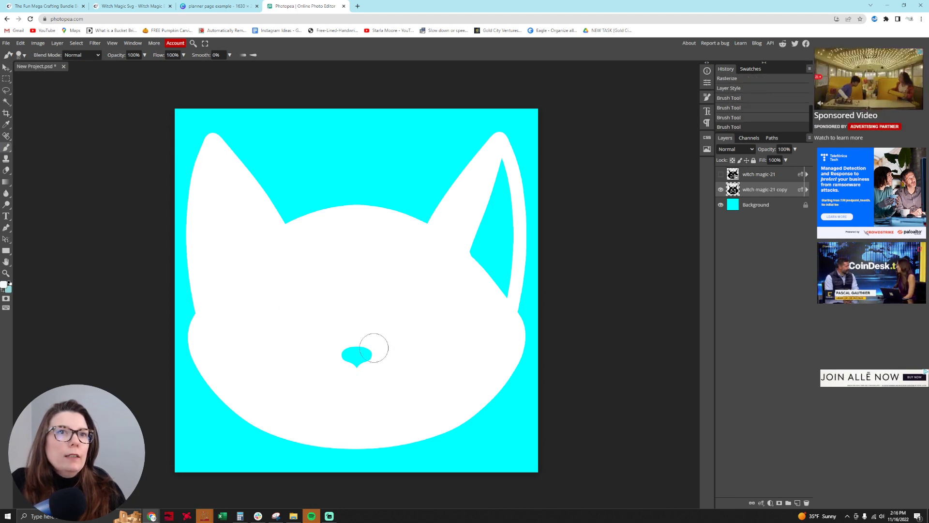
drag(374, 348, 356, 350)
mouse_move(476, 256)
mouse_down()
mouse_move(487, 162)
mouse_move(498, 224)
mouse_move(489, 290)
mouse_move(500, 189)
mouse_move(499, 243)
mouse_up()
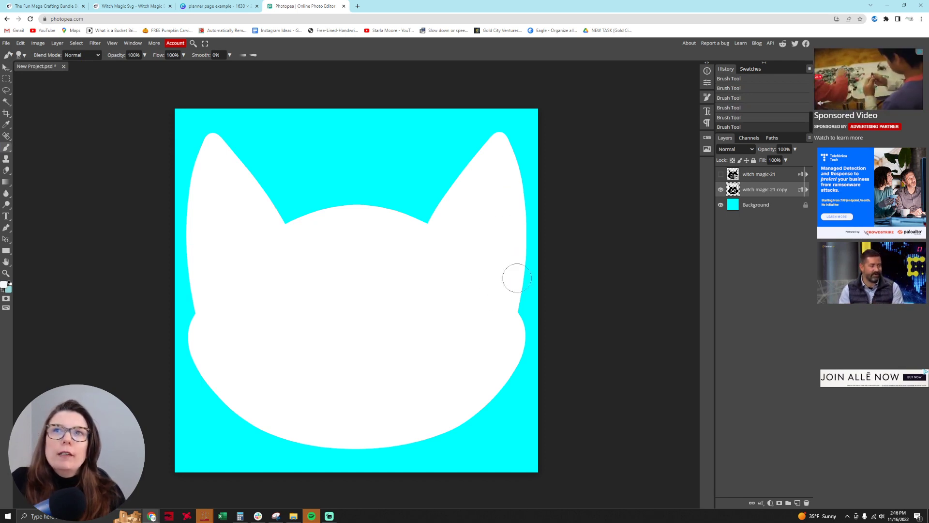
click(720, 175)
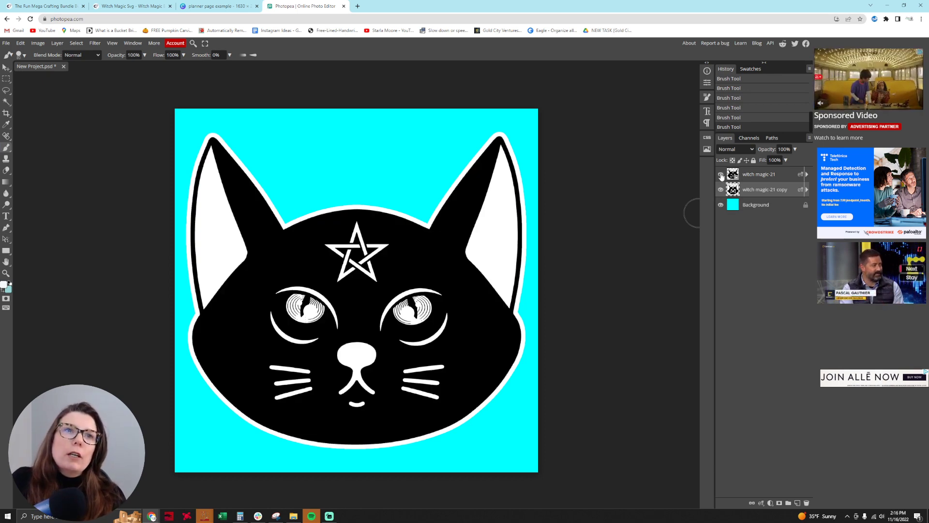
- Check the white silhouette, convert the witch magic-21 cat layer to a smart object, and select the copy
click(721, 175)
click(720, 175)
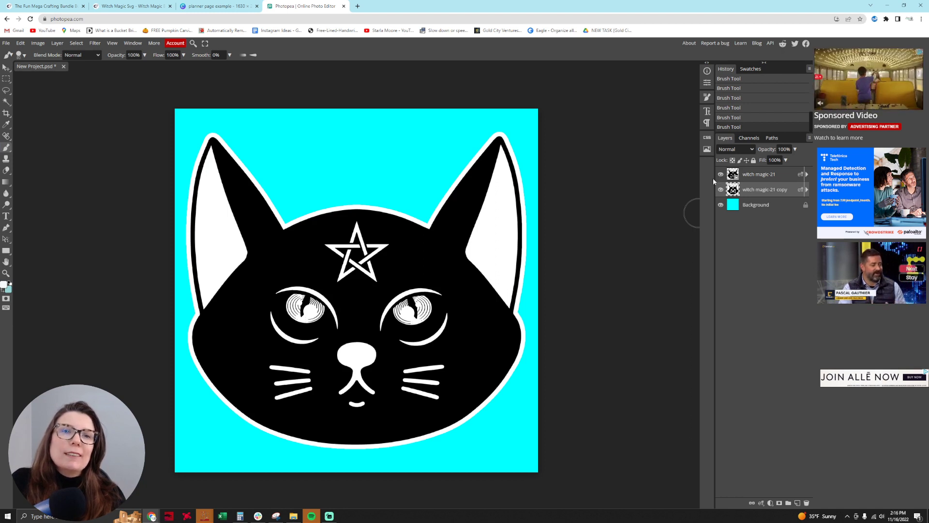
right_click(756, 177)
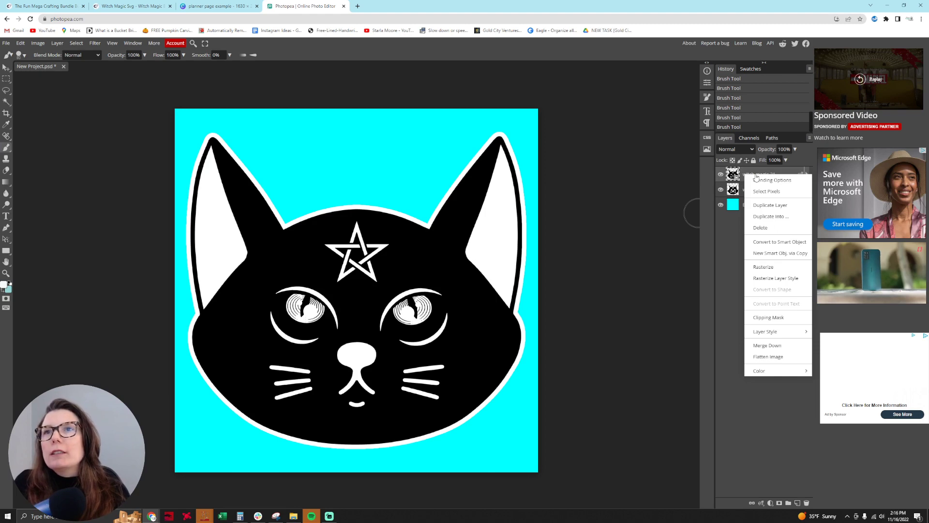
click(794, 242)
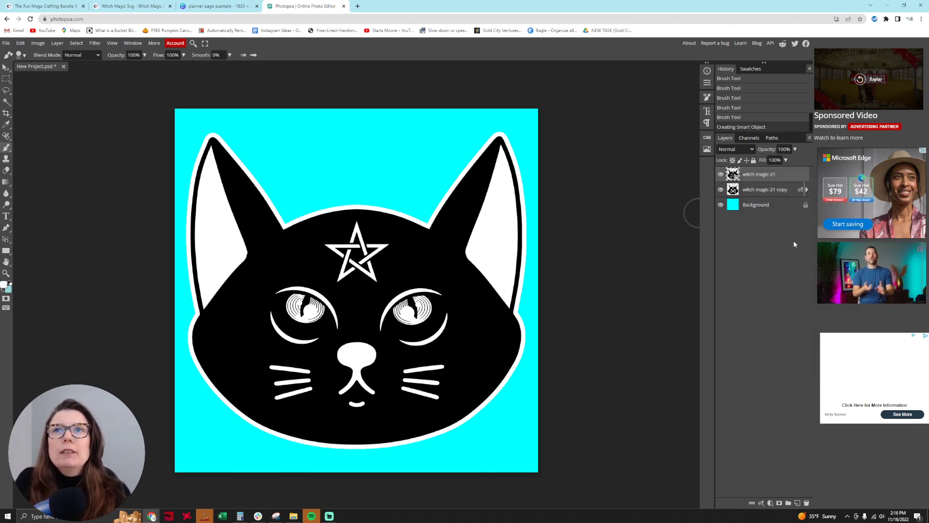
click(759, 190)
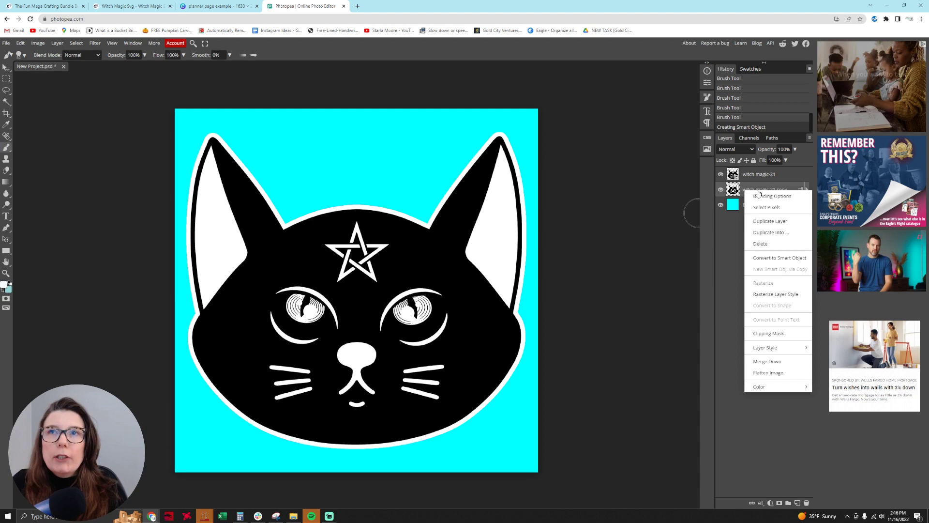
- Add a Drop Shadow to the white silhouette copy layer through its Blending Options
right_click(759, 193)
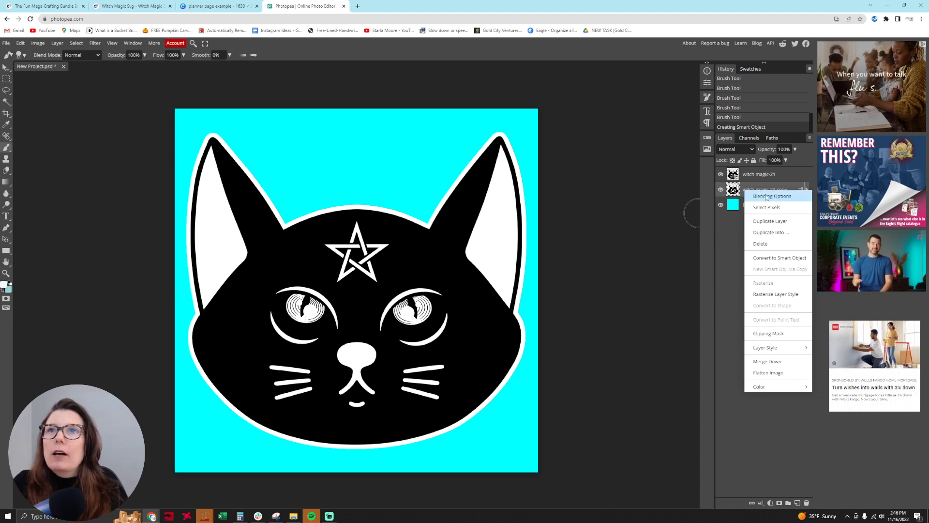
click(766, 197)
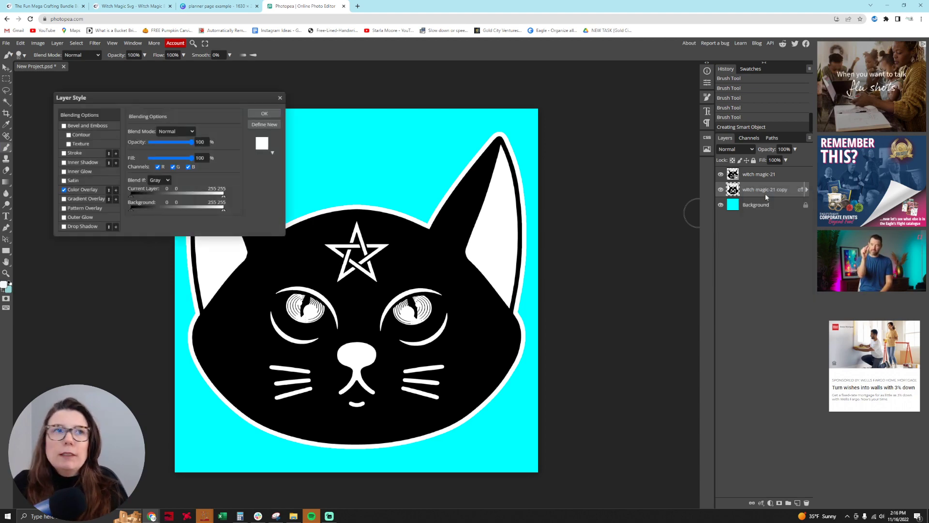
click(64, 227)
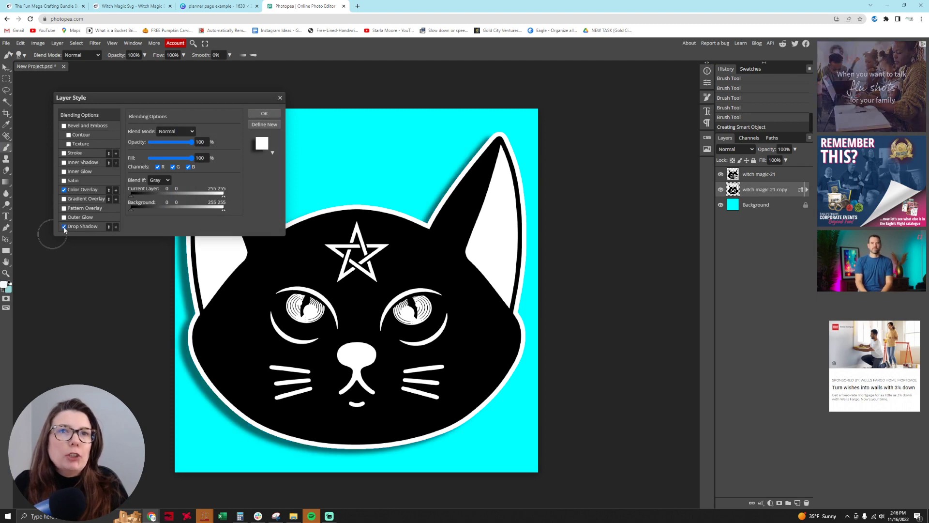
drag(182, 97, 734, 150)
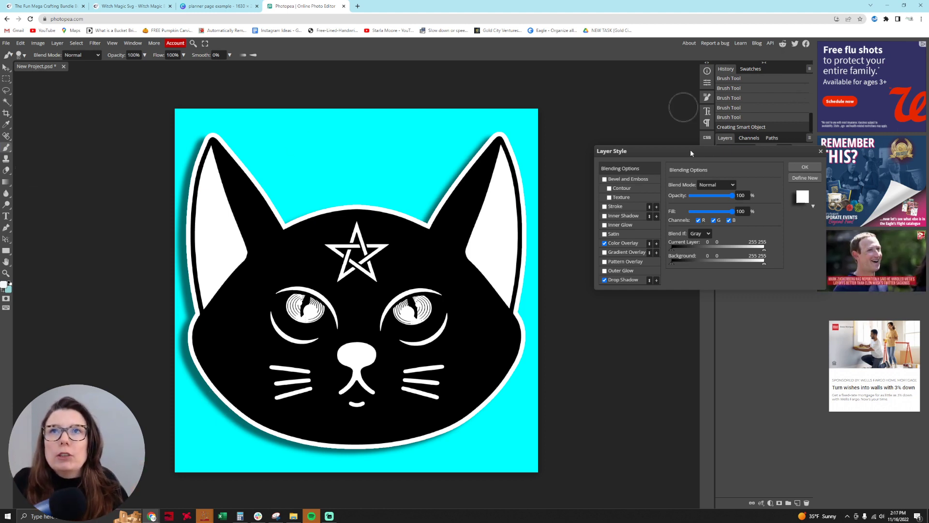
drag(691, 153, 647, 236)
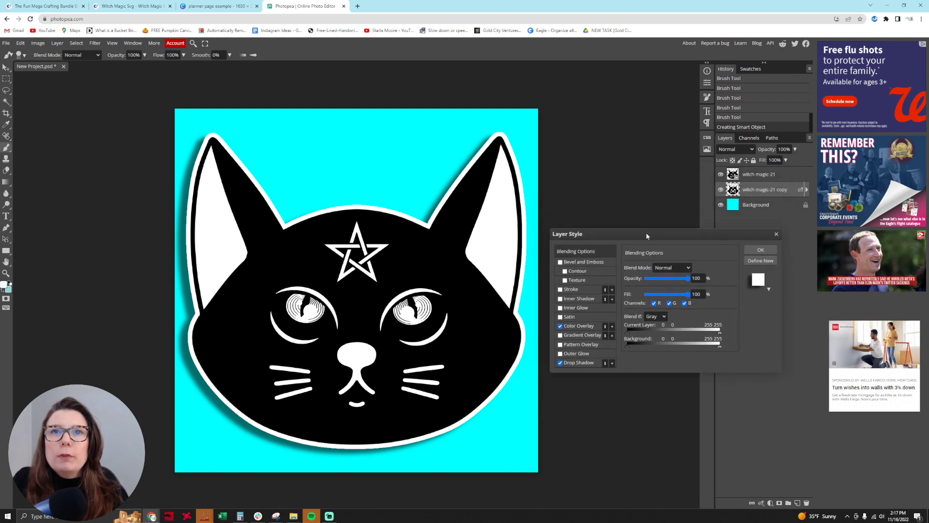
- Set the drop shadow angle to 90 and keep the Multiply blend mode
click(581, 362)
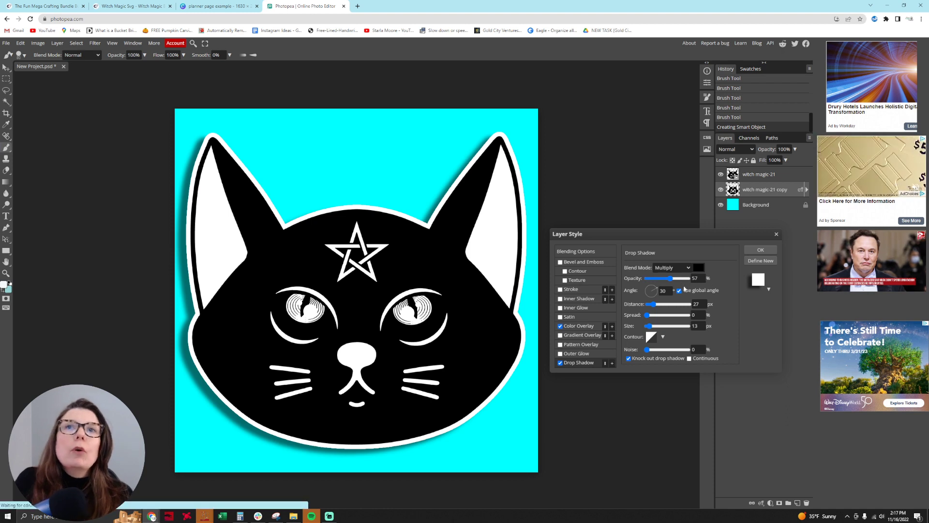
click(663, 290)
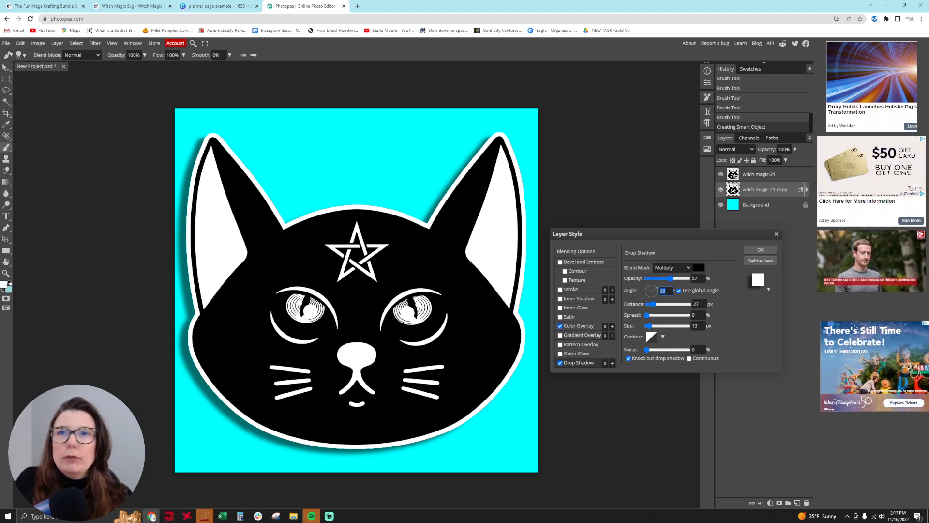
text(90)
key(Return)
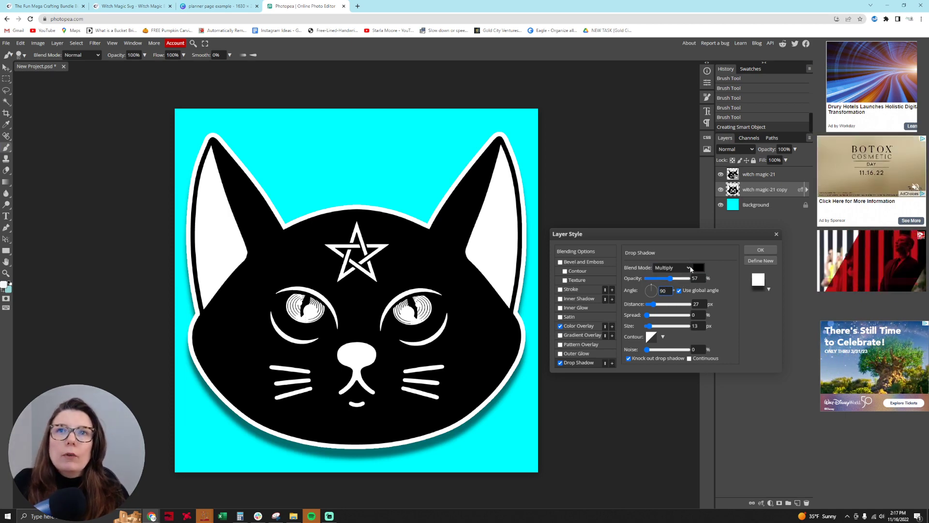
click(686, 269)
click(678, 277)
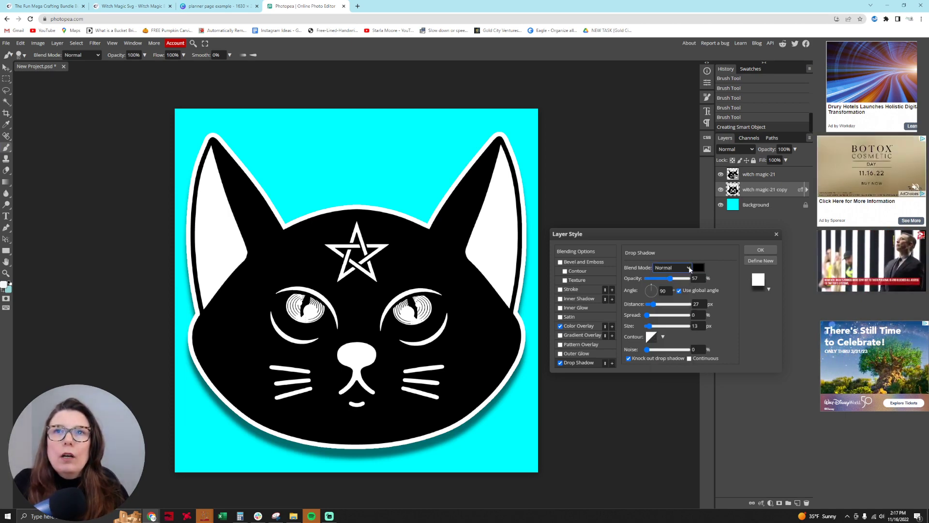
click(689, 269)
key(Escape)
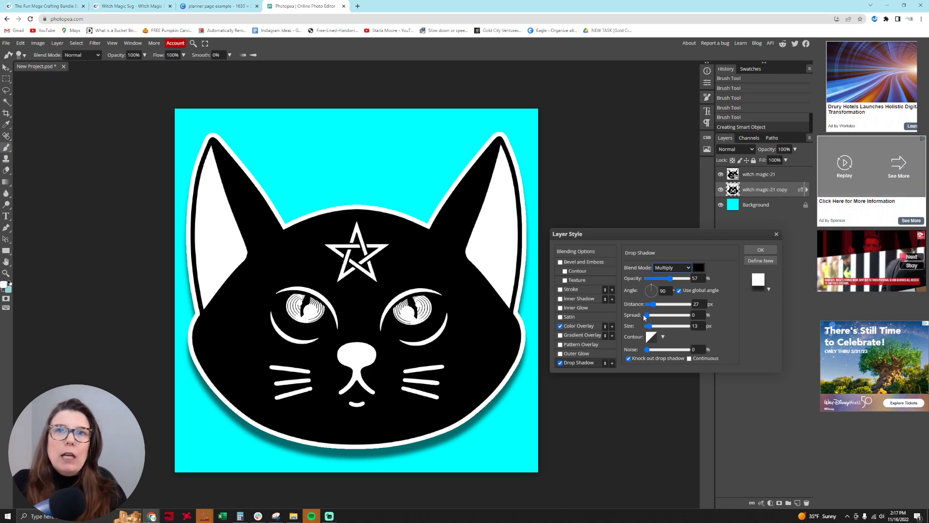
- Set the shadow distance to 0 px, spread to 27% and size to 15 px
drag(653, 306, 646, 309)
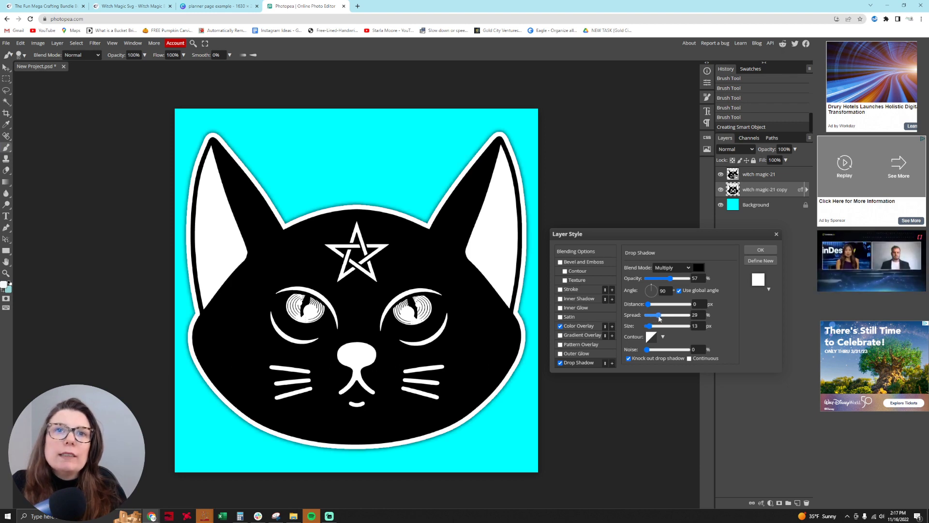
mouse_move(663, 318)
mouse_down()
mouse_move(681, 315)
mouse_move(662, 315)
mouse_up()
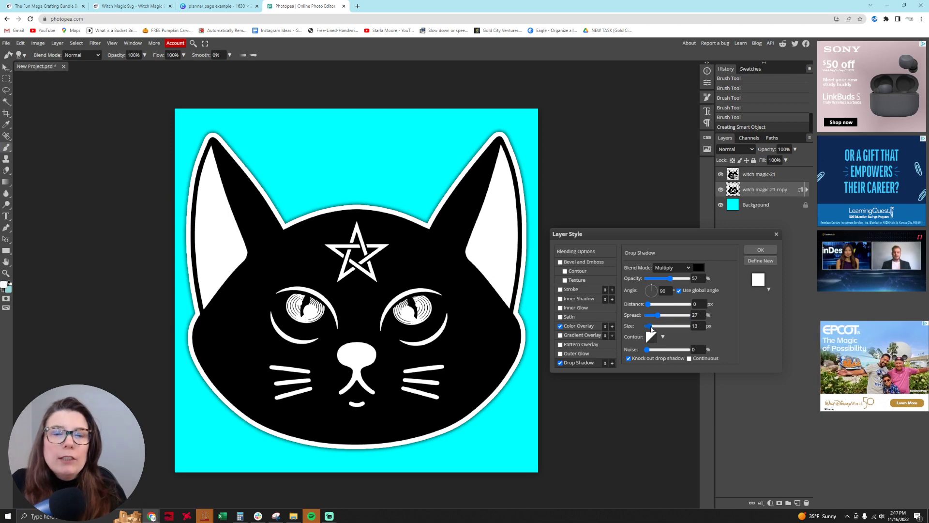
drag(652, 329, 651, 332)
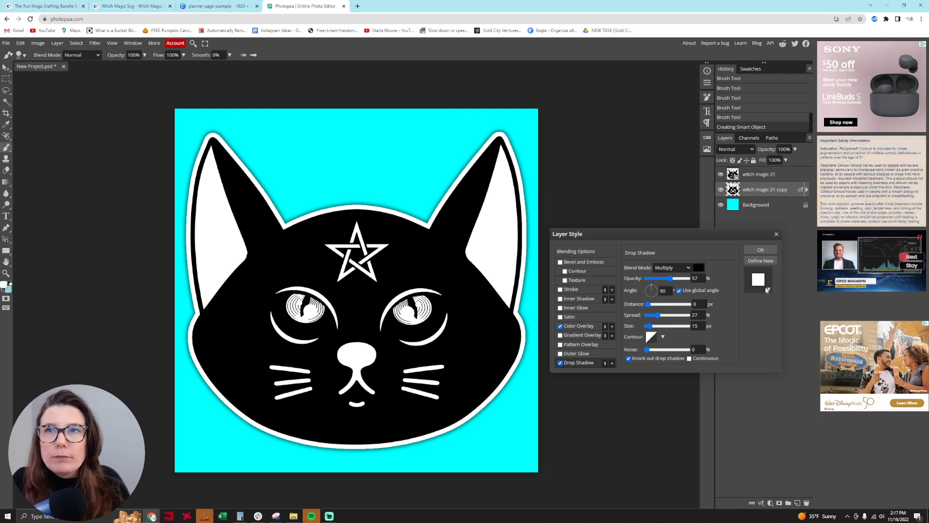
- Apply the drop shadow and hide the cyan Background layer
click(760, 250)
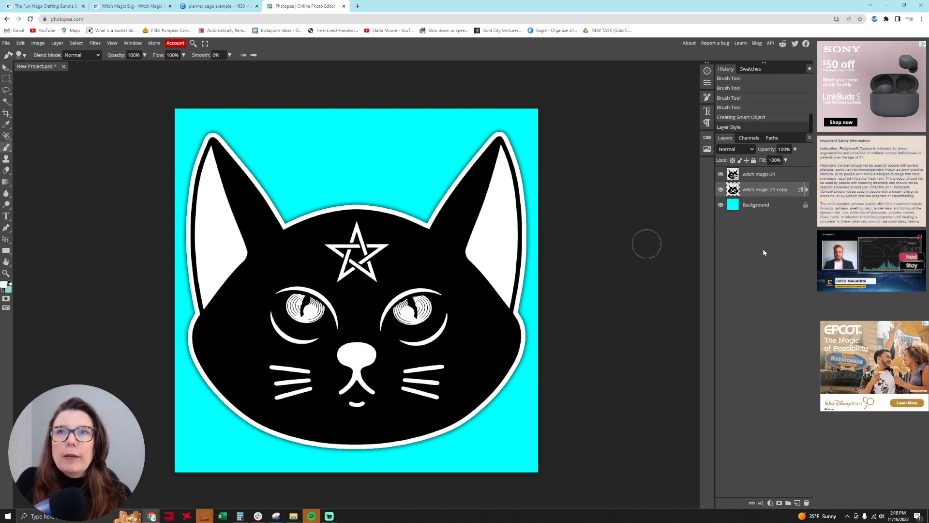
click(721, 205)
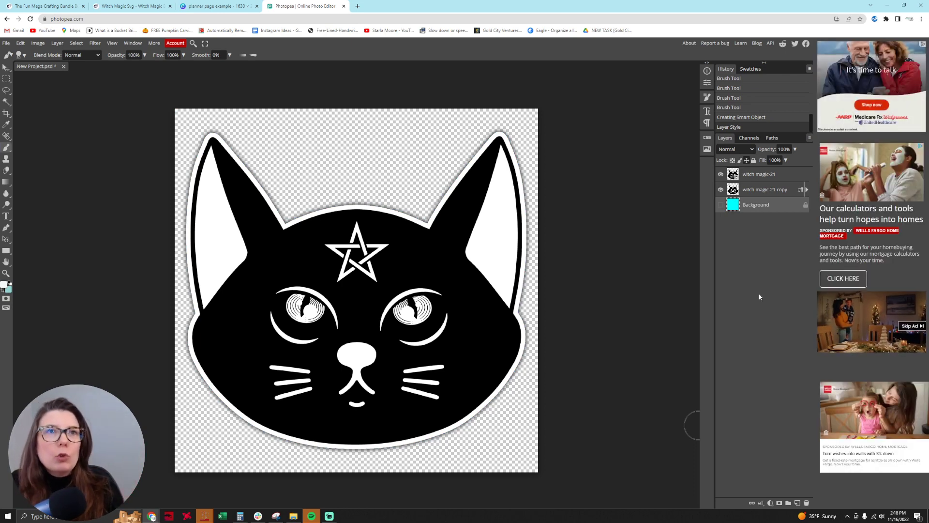
- Export the transparent cat as a 1000×1000 PNG named 'Witch Cat'
click(6, 45)
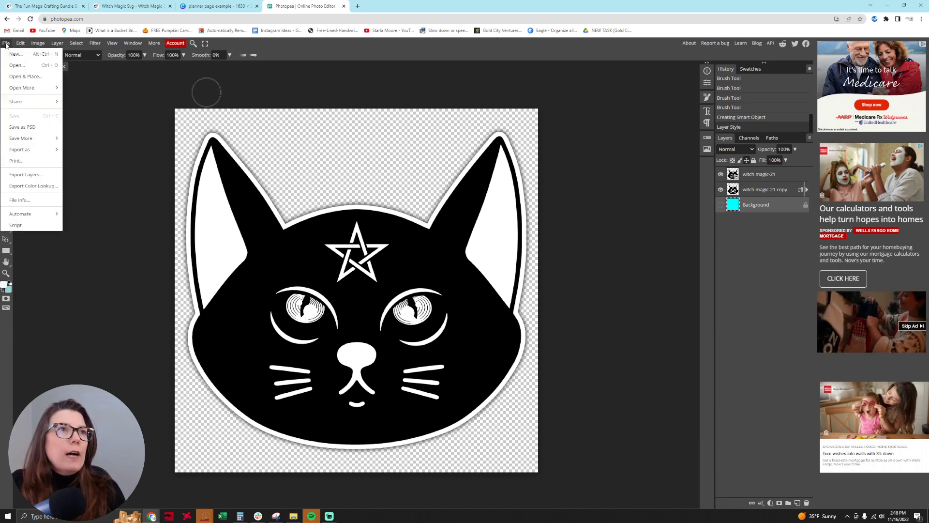
mouse_move(36, 154)
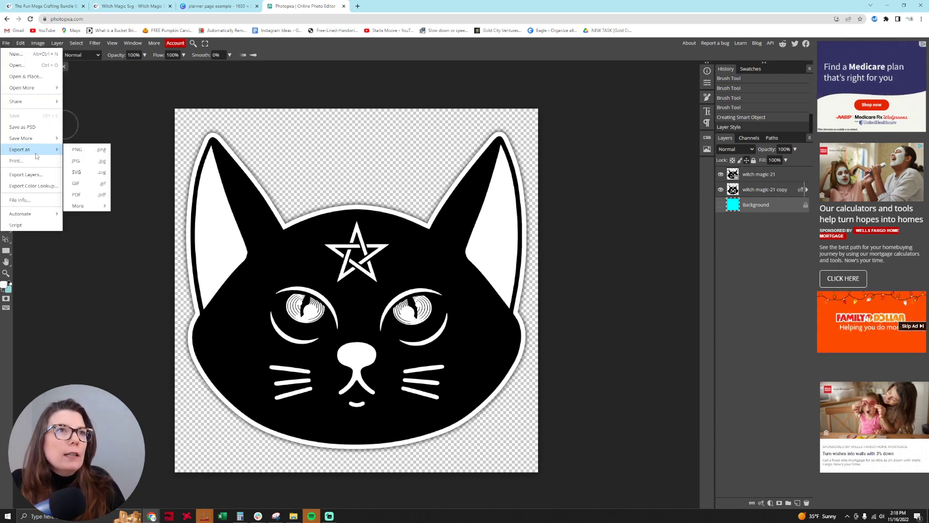
click(78, 149)
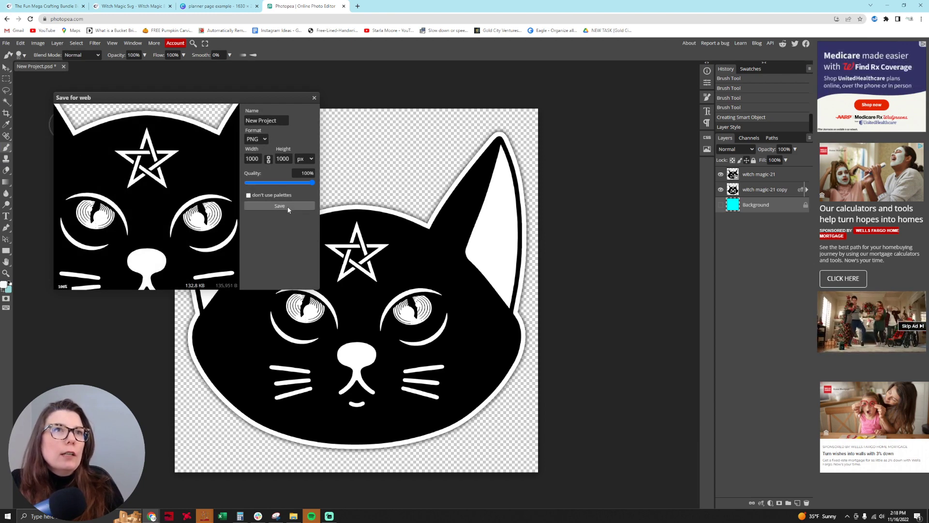
double_click(267, 121)
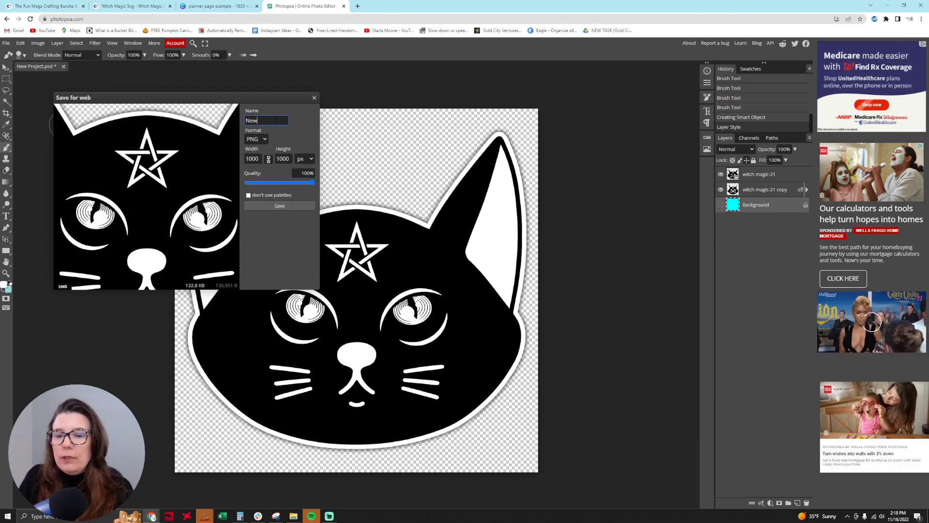
key(BackSpace)
key(BackSpace)
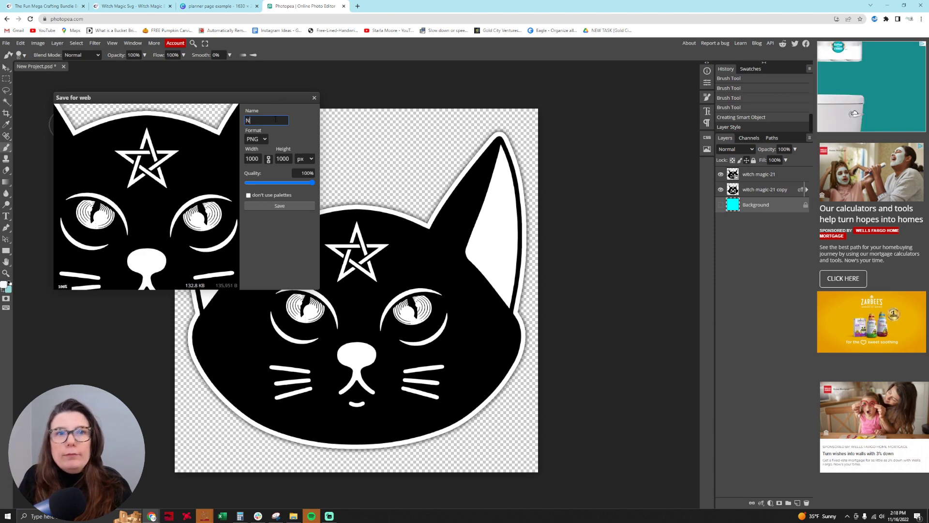
key(BackSpace)
text(Witch Cat)
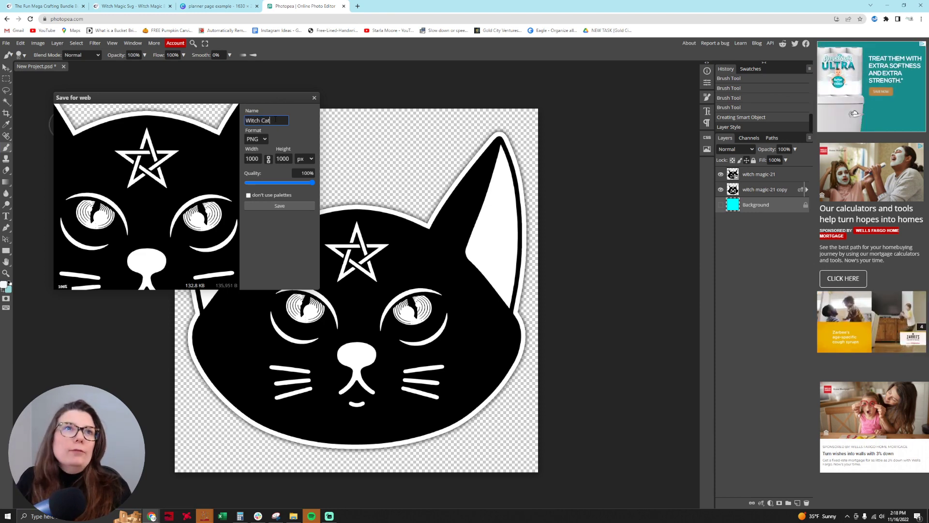
click(279, 205)
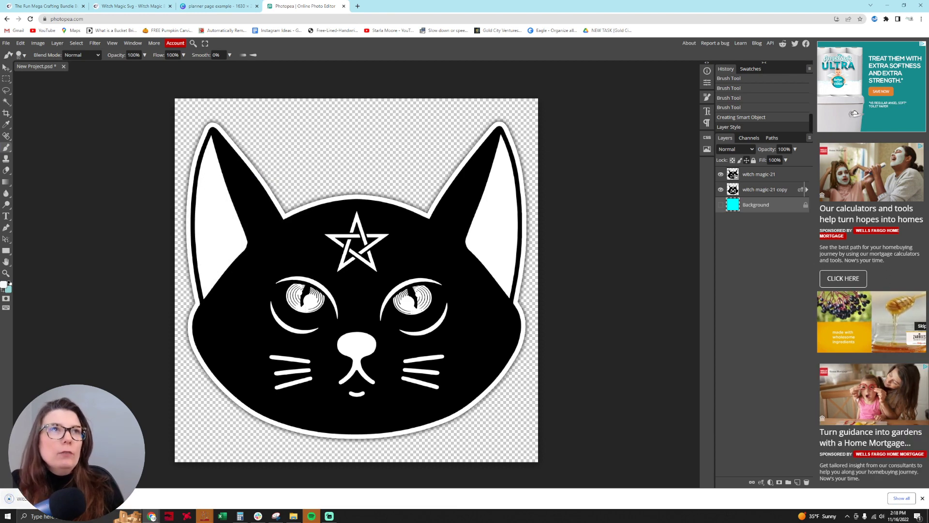
- Upload the Witch Cat PNG to Canva and add it to the planner page
click(217, 6)
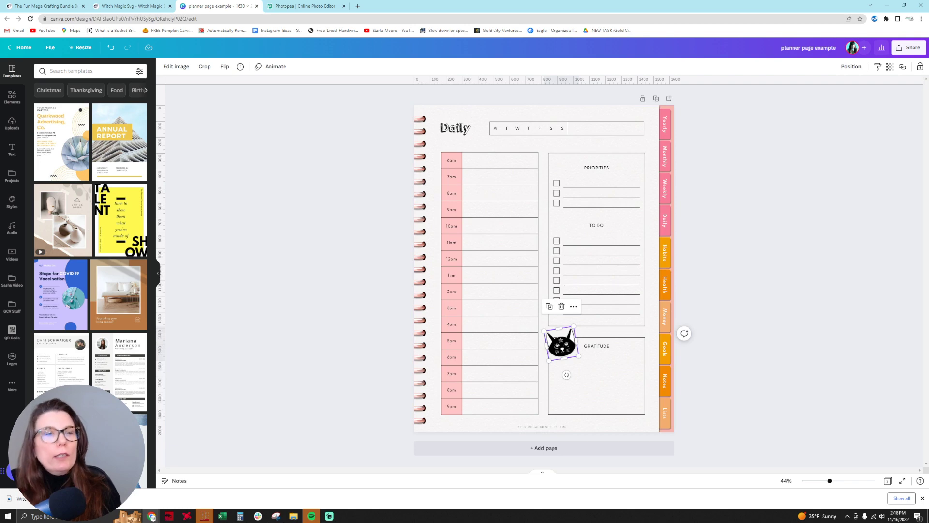
drag(19, 497, 70, 300)
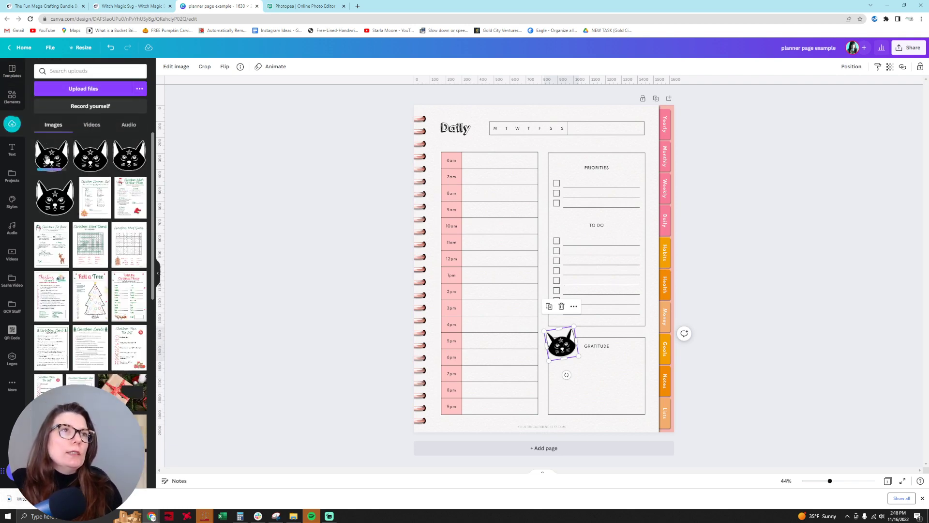
click(47, 158)
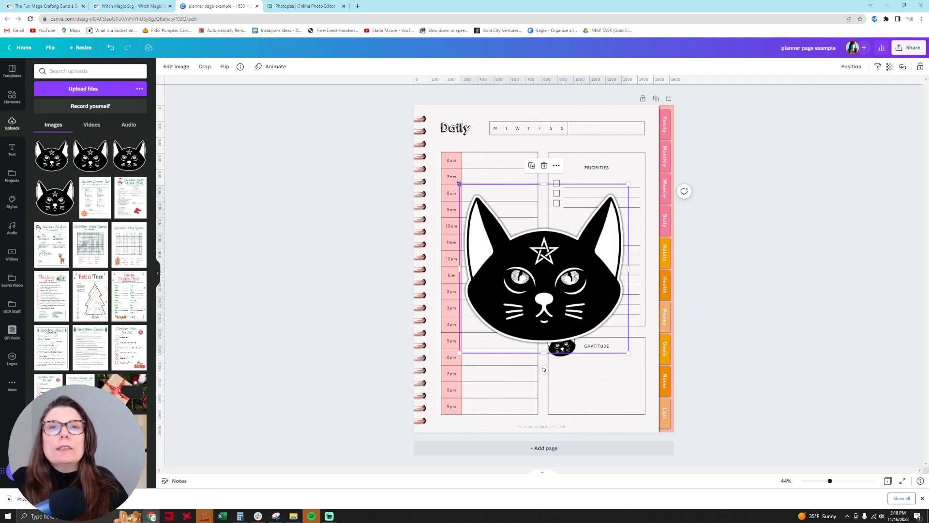
- Shrink the new cat to a tilted sticker beside the GRATITUDE heading
drag(459, 184, 624, 384)
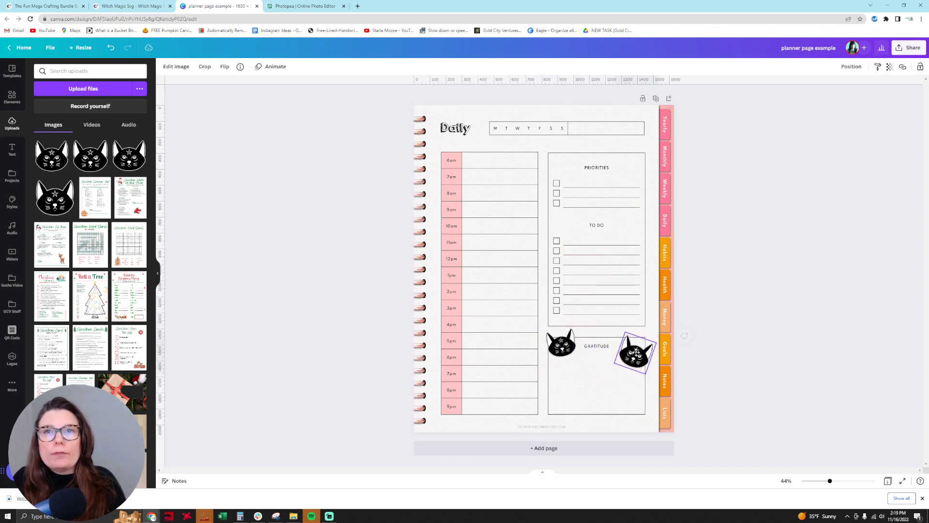
drag(624, 330, 591, 349)
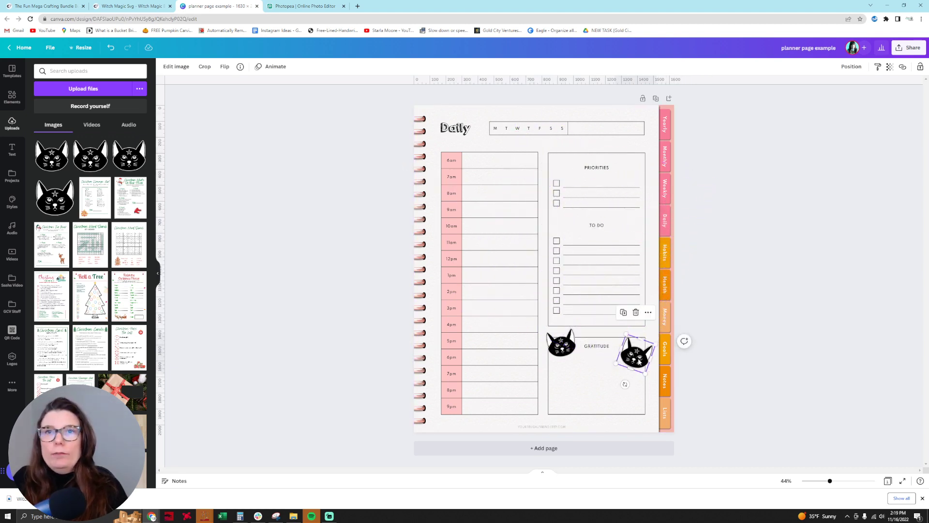
click(605, 400)
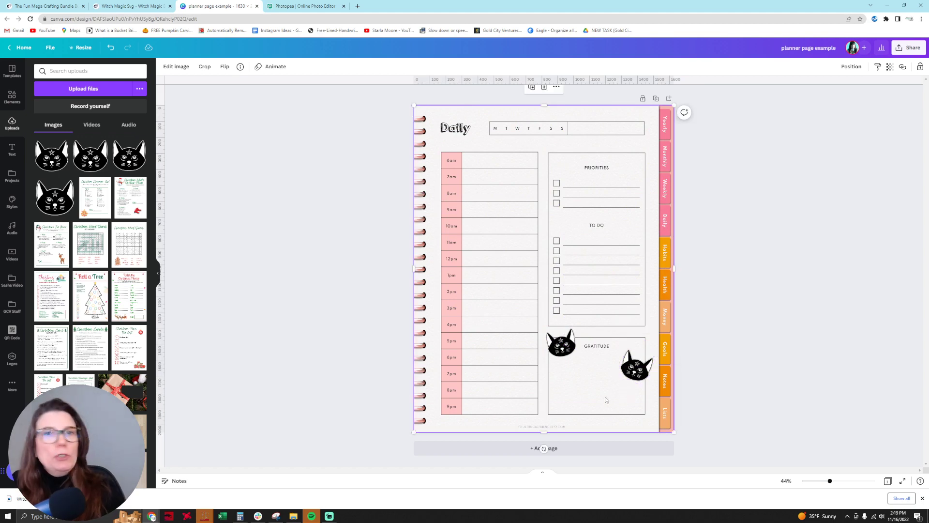